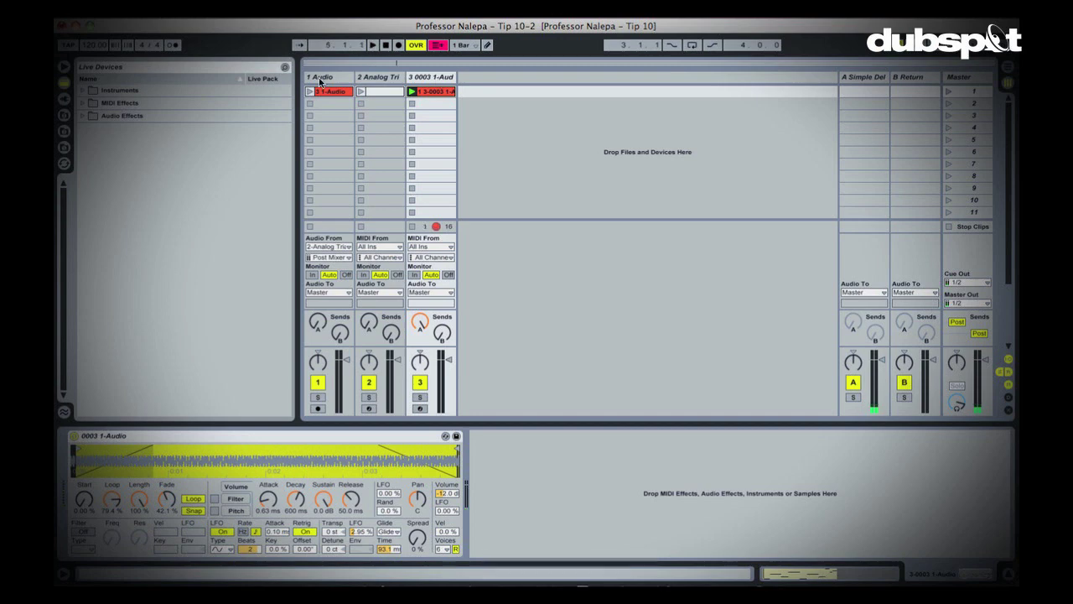
# Expand the Instruments folder in the Live Devices browser
pyautogui.click(83, 92)
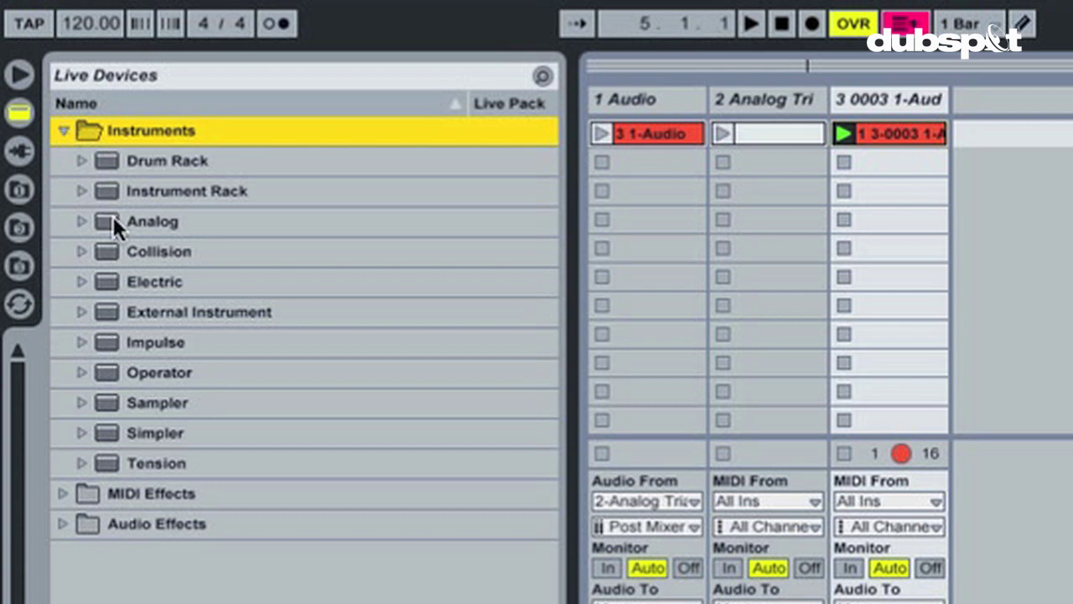
# Add Impulse on a new fourth MIDI track and list kick samples for its first pad
pyautogui.click(101, 344)
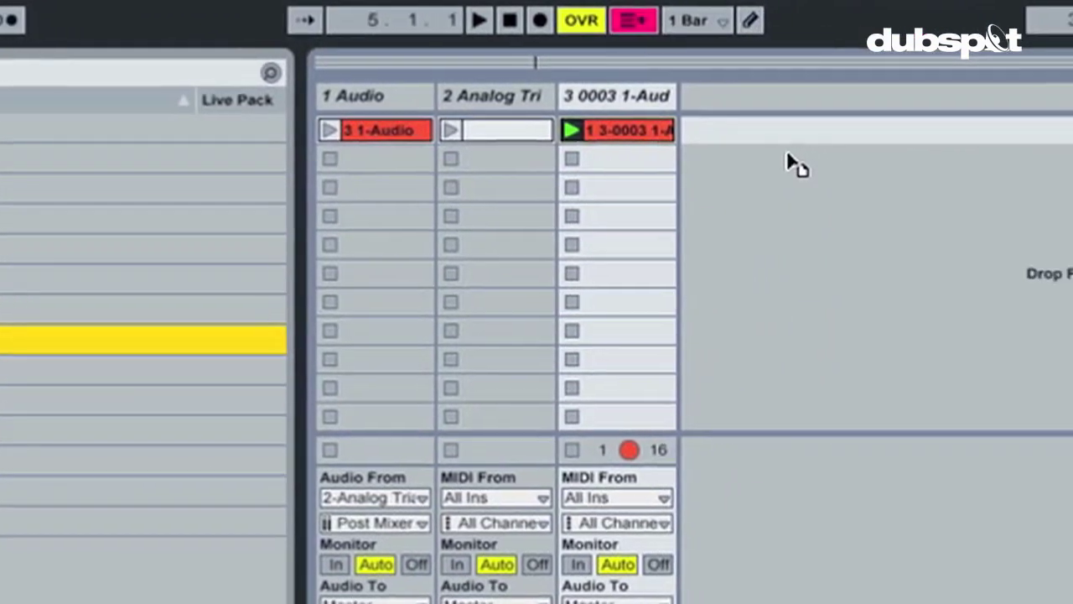
pyautogui.moveTo(788, 156); pyautogui.dragTo(792, 157)
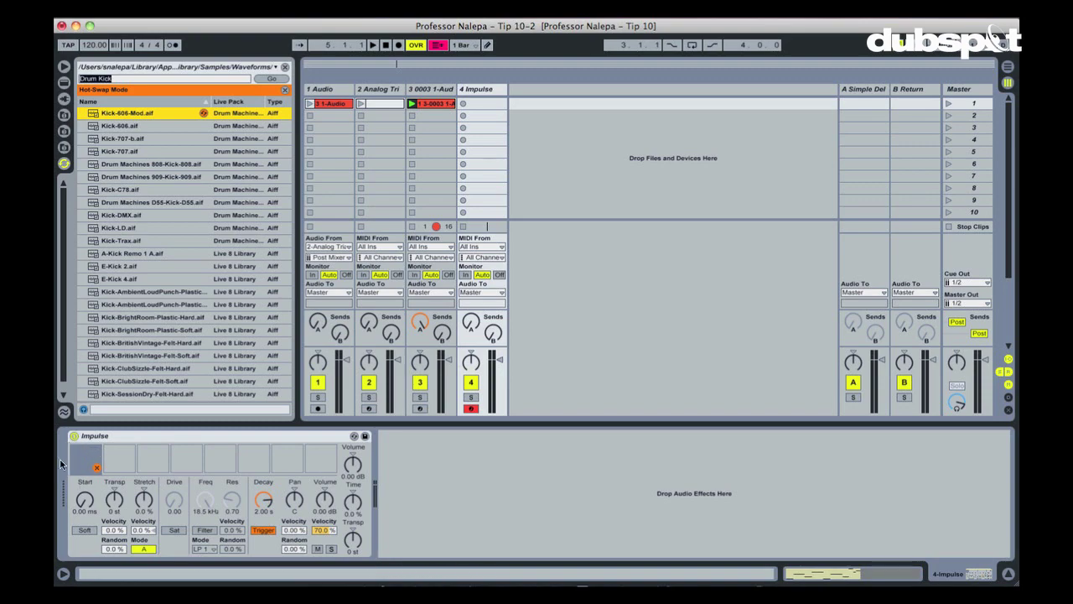
pyautogui.moveTo(92, 475)
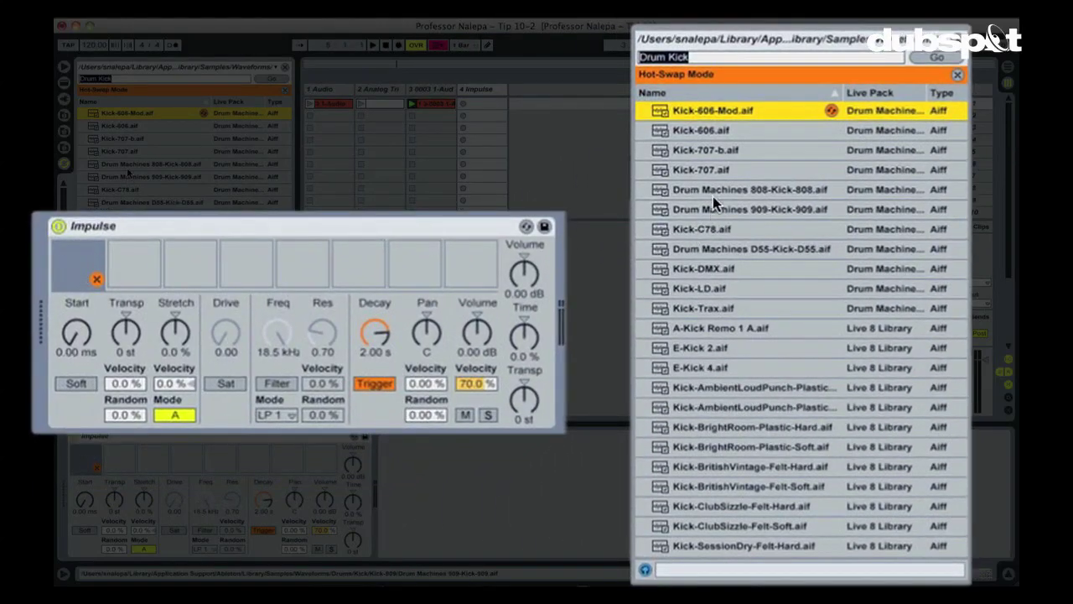
# Audition the kicks and load Kick-707 into Impulse's first pad
pyautogui.click(715, 114)
pyautogui.press('Down')
pyautogui.press('Down')
pyautogui.press('Down')
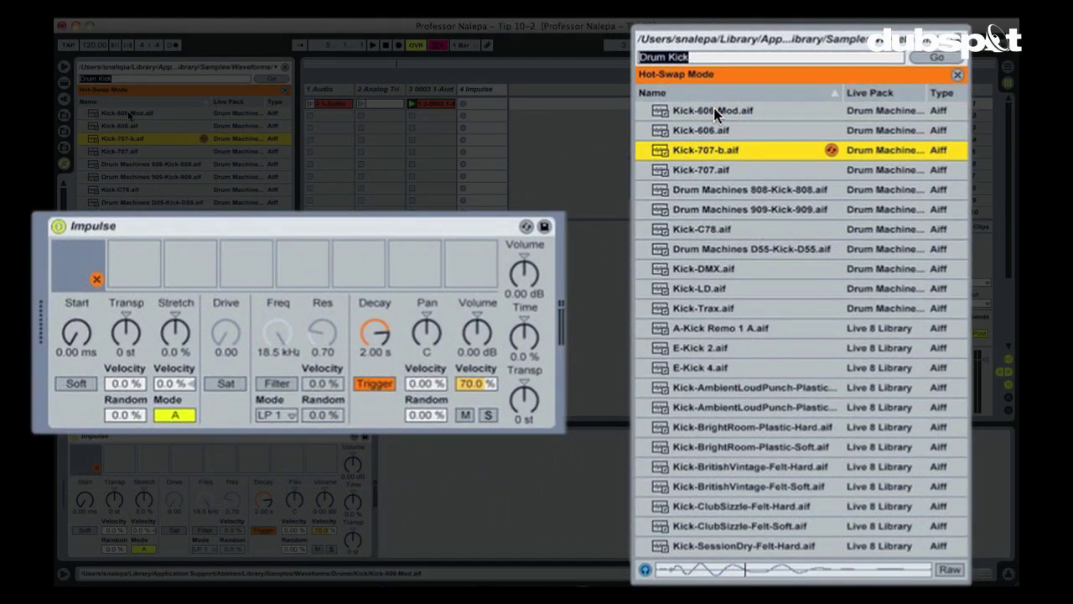
pyautogui.press('Down')
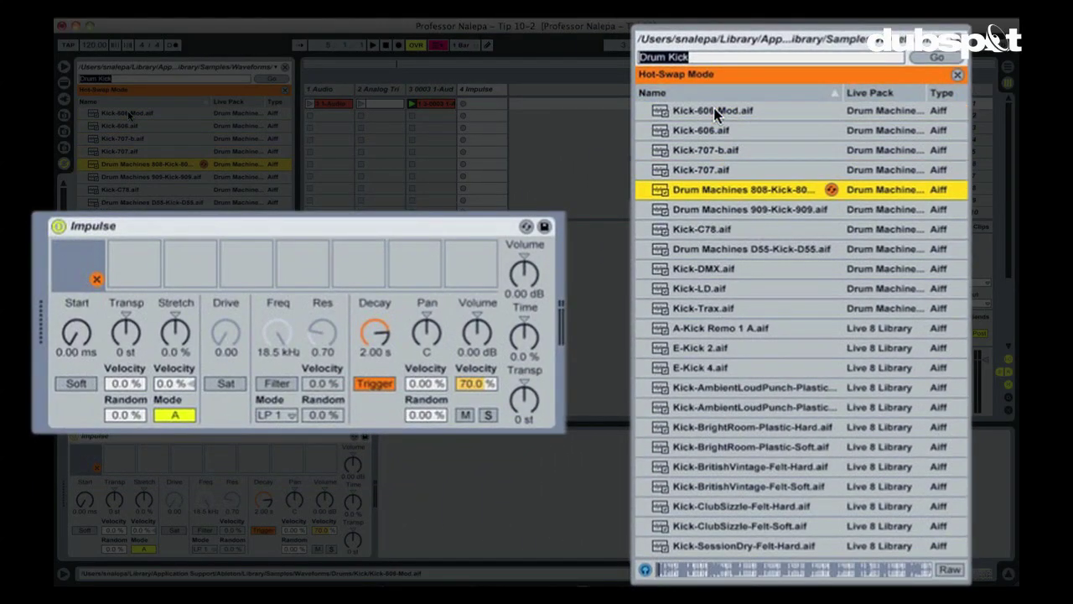
pyautogui.press('Up')
pyautogui.press('Up')
pyautogui.press('Down')
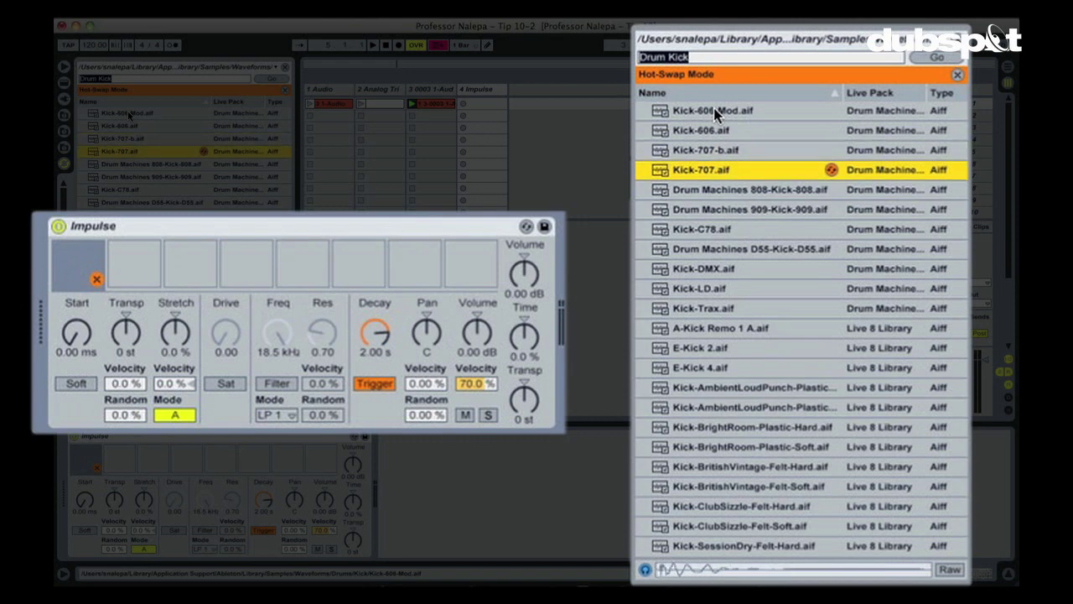
pyautogui.doubleClick(695, 171)
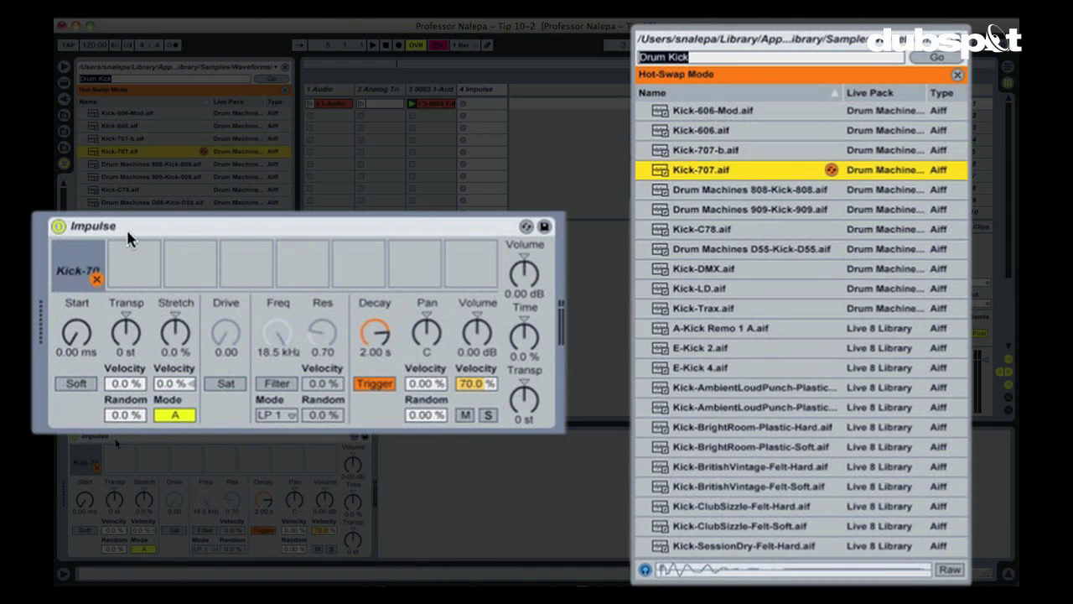
# Load Snare-707-b into the second pad and Rim-707 into the third
pyautogui.click(149, 283)
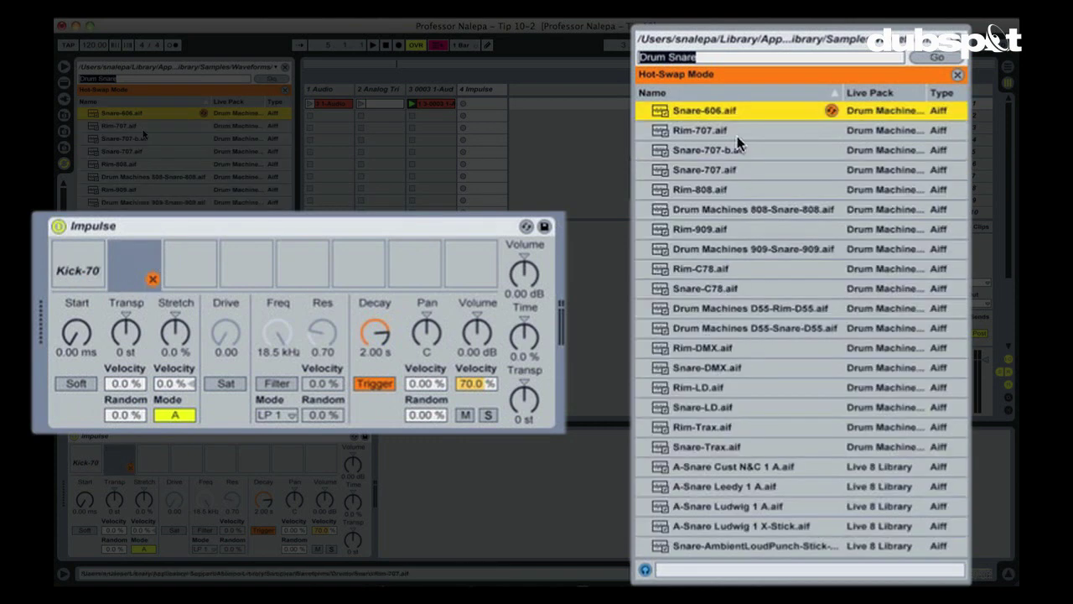
pyautogui.press('Down')
pyautogui.press('Down')
pyautogui.press('Down')
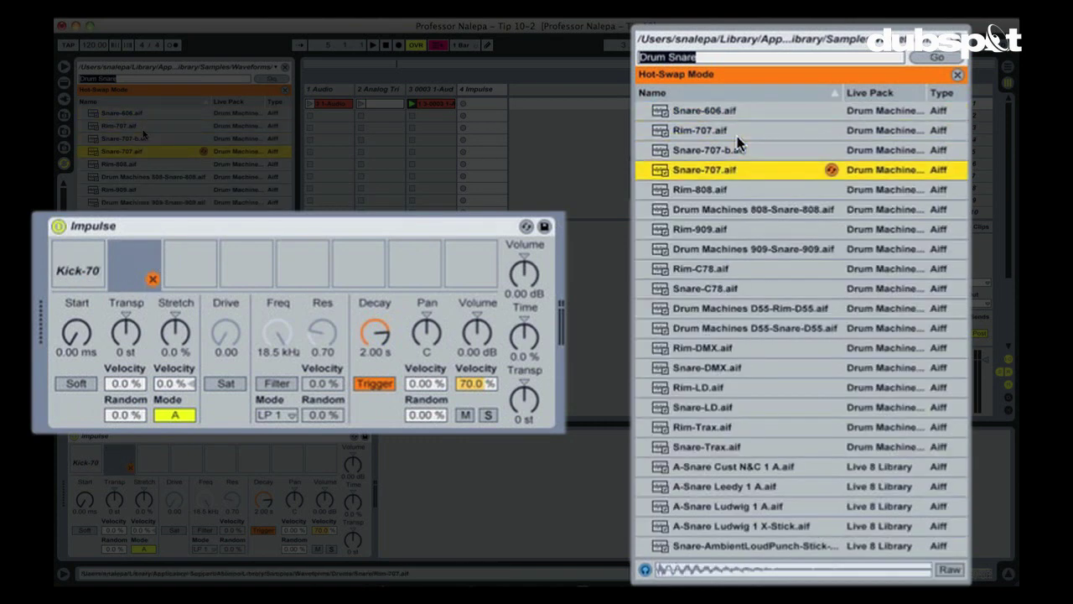
pyautogui.press('Up')
pyautogui.doubleClick(711, 151)
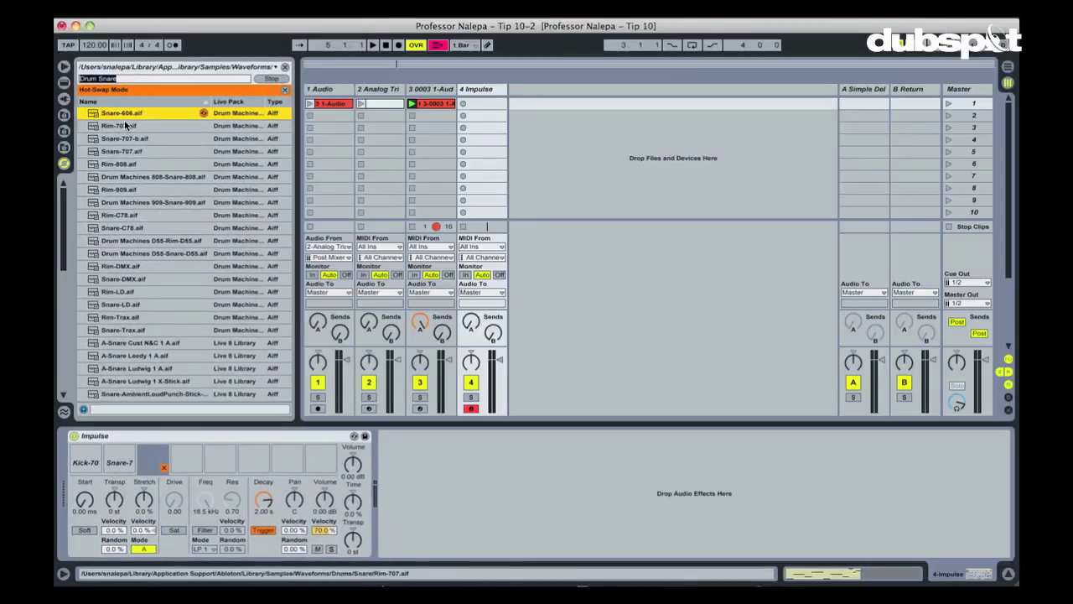
pyautogui.click(120, 126)
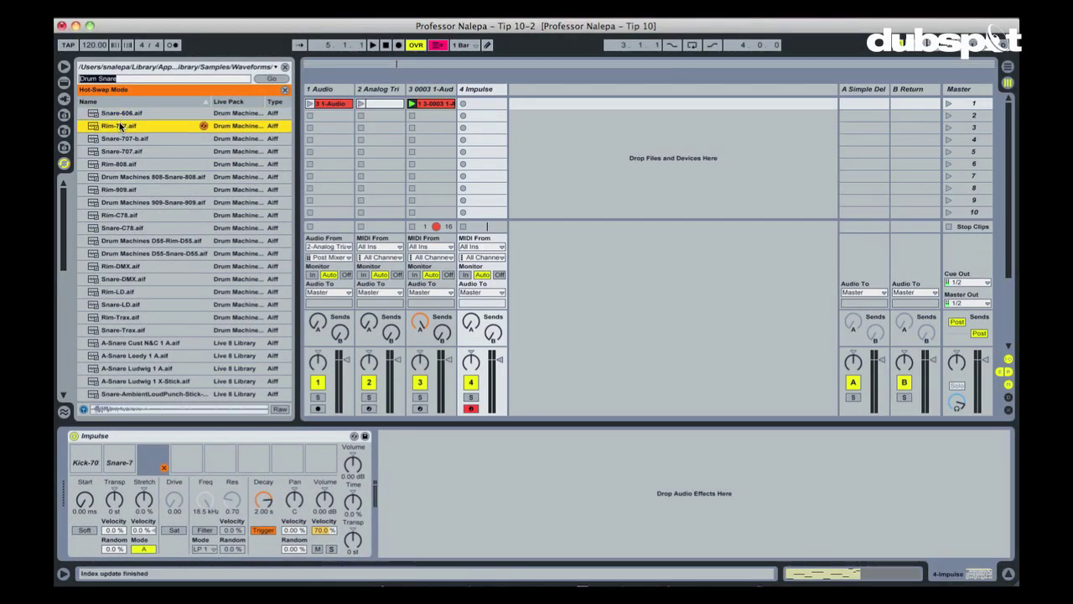
pyautogui.doubleClick(120, 125)
# Load the closed and open 707 hi-hats into the seventh and eighth pads
pyautogui.click(298, 468)
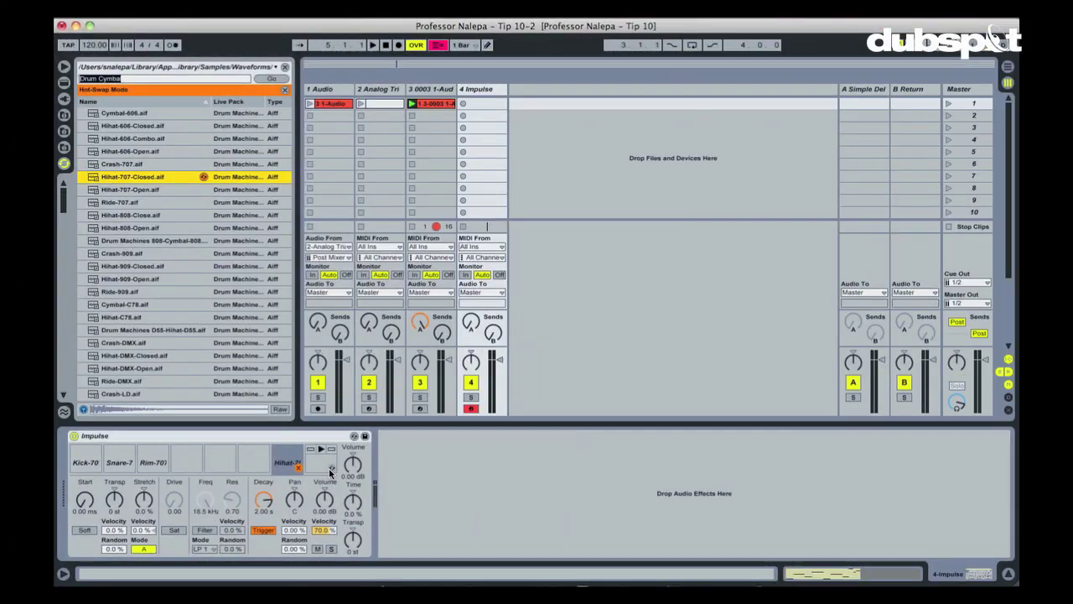
pyautogui.click(133, 179)
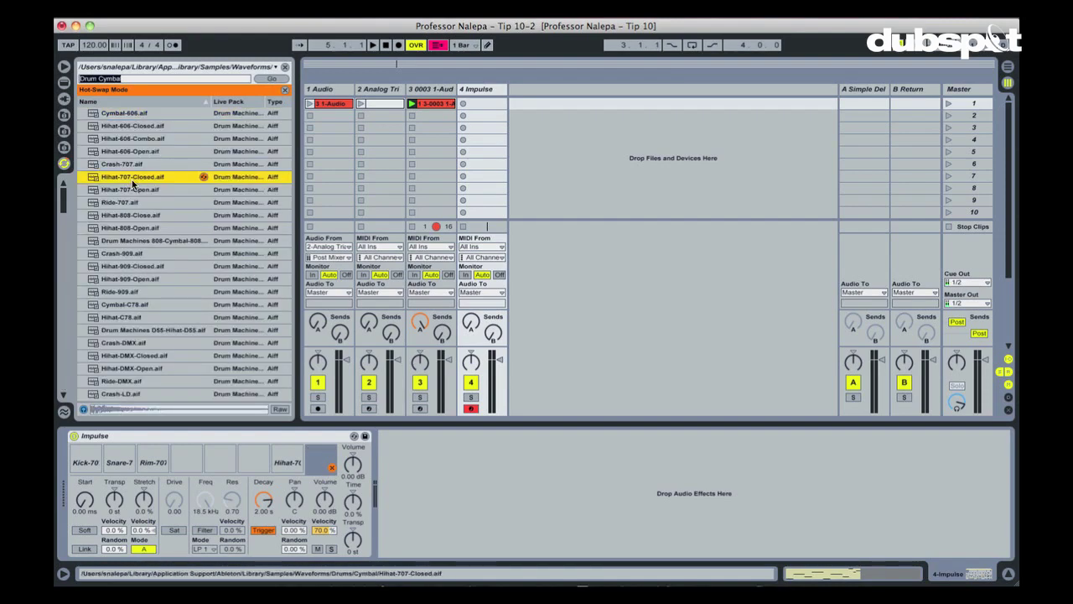
pyautogui.press('Down')
pyautogui.press('Return')
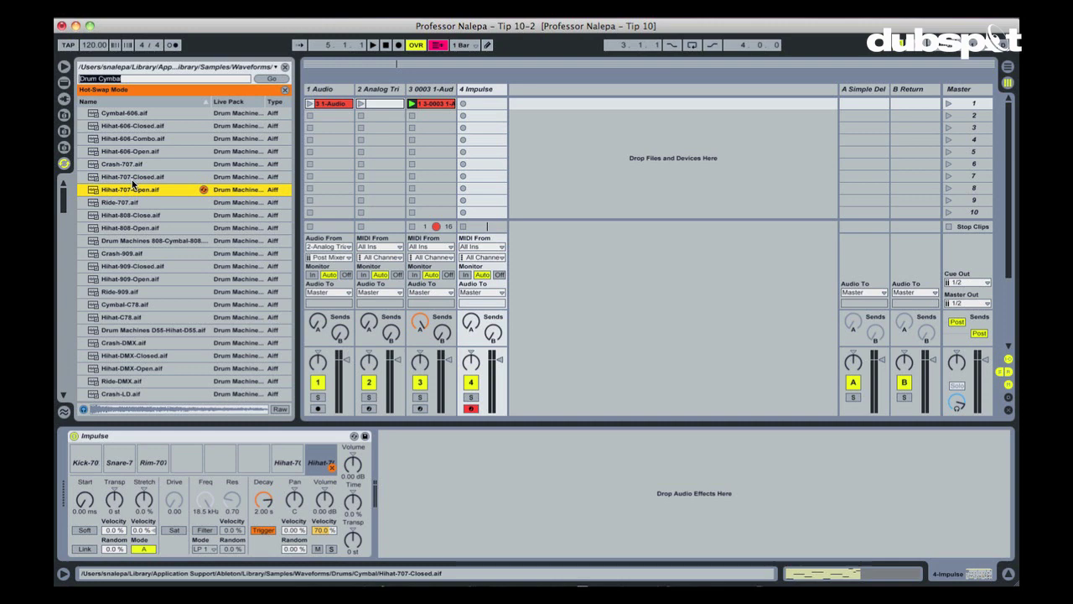
pyautogui.moveTo(333, 473)
pyautogui.click(333, 470)
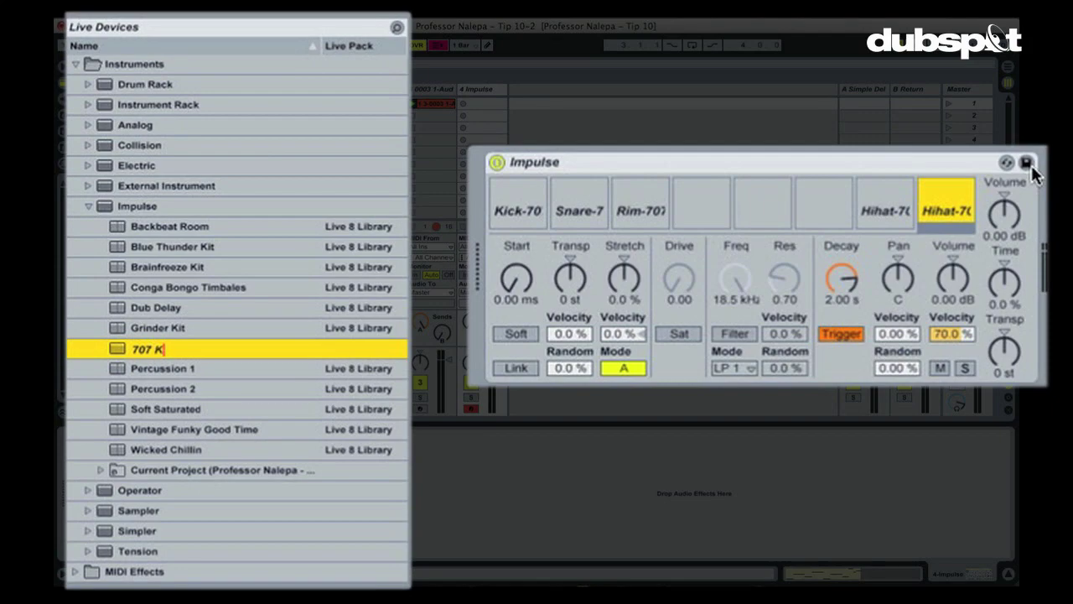
# Save the kit as the 707 KIT preset, test it on a new track, then delete that track
pyautogui.press('Return')
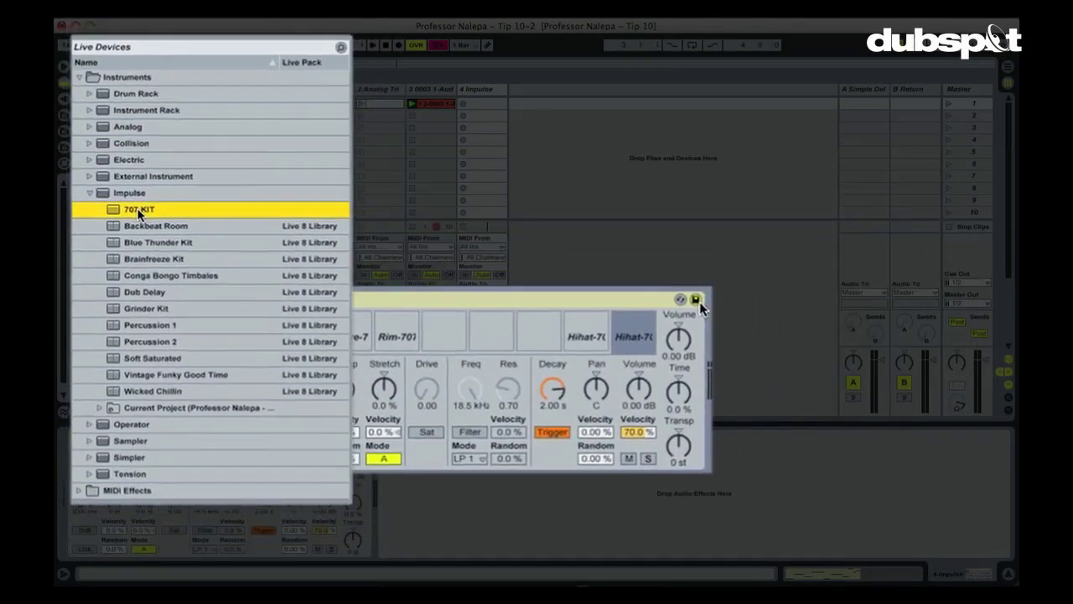
pyautogui.moveTo(128, 192); pyautogui.dragTo(569, 95)
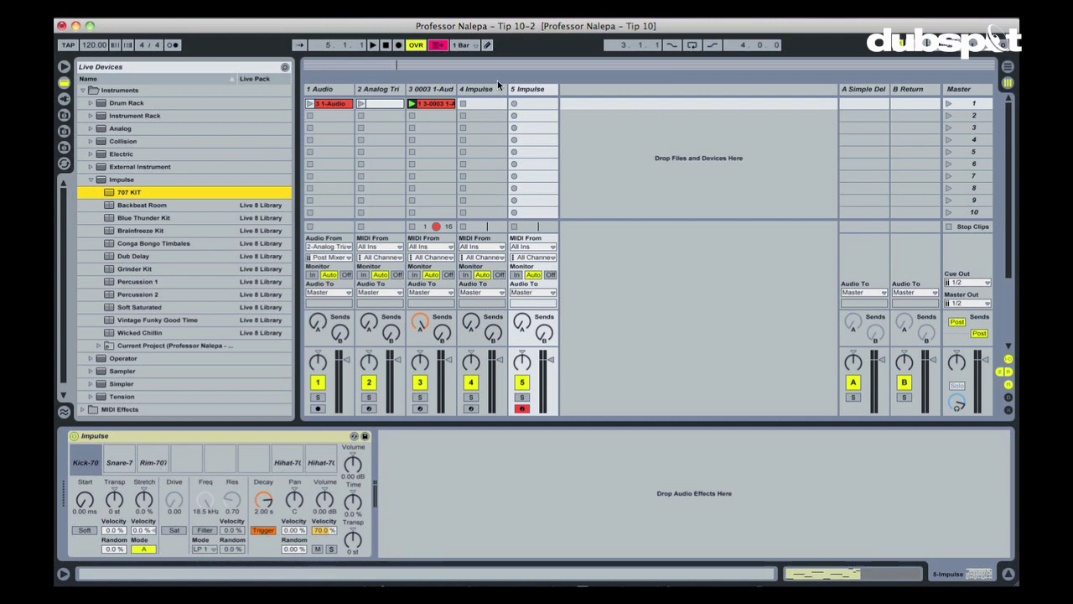
pyautogui.click(526, 90)
pyautogui.press('Delete')
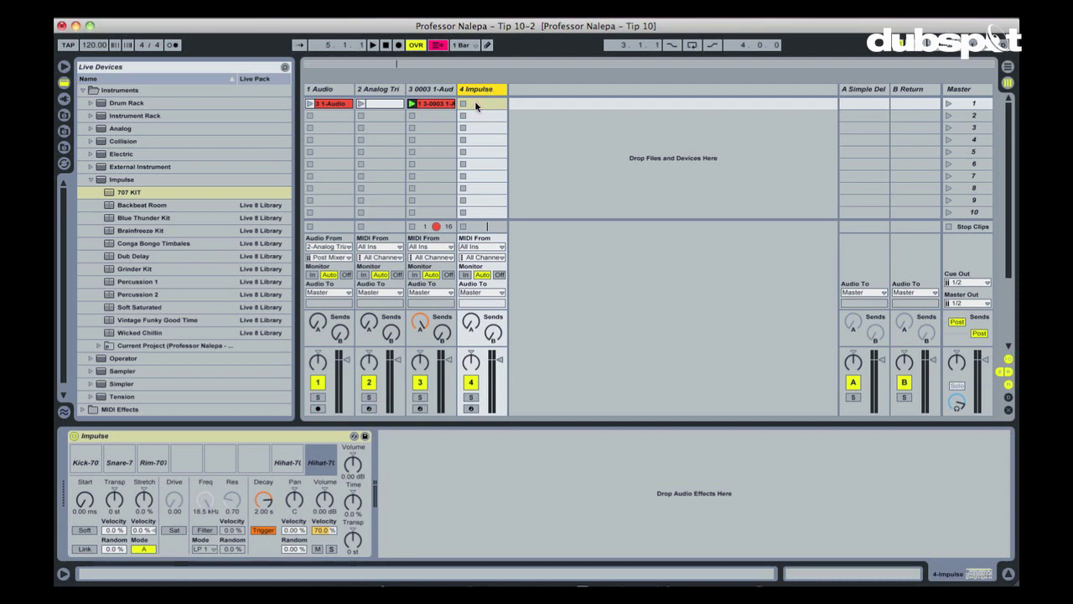
pyautogui.doubleClick(475, 102)
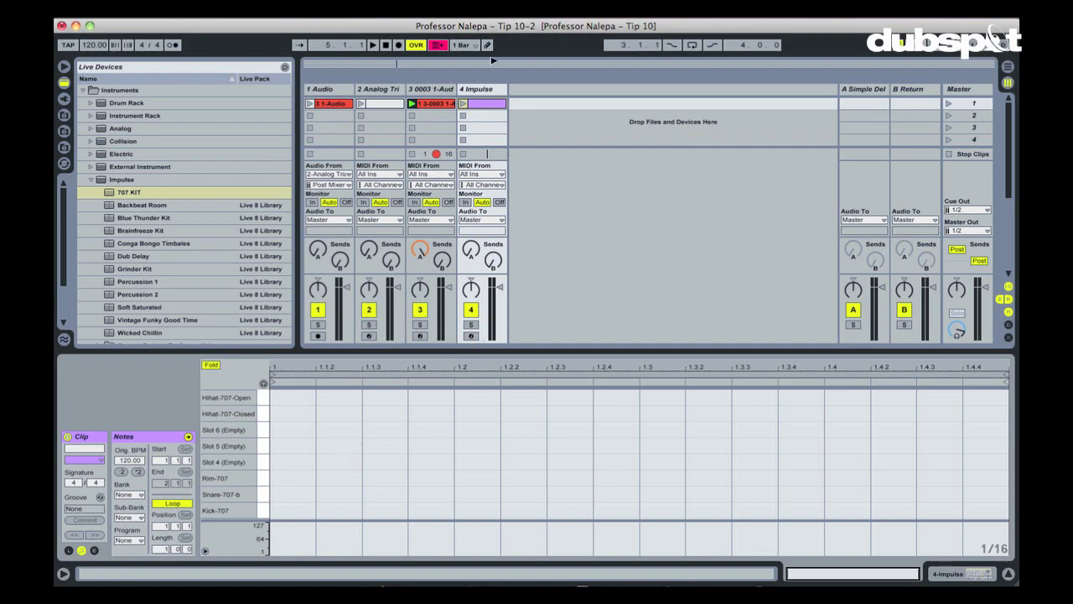
pyautogui.click(488, 46)
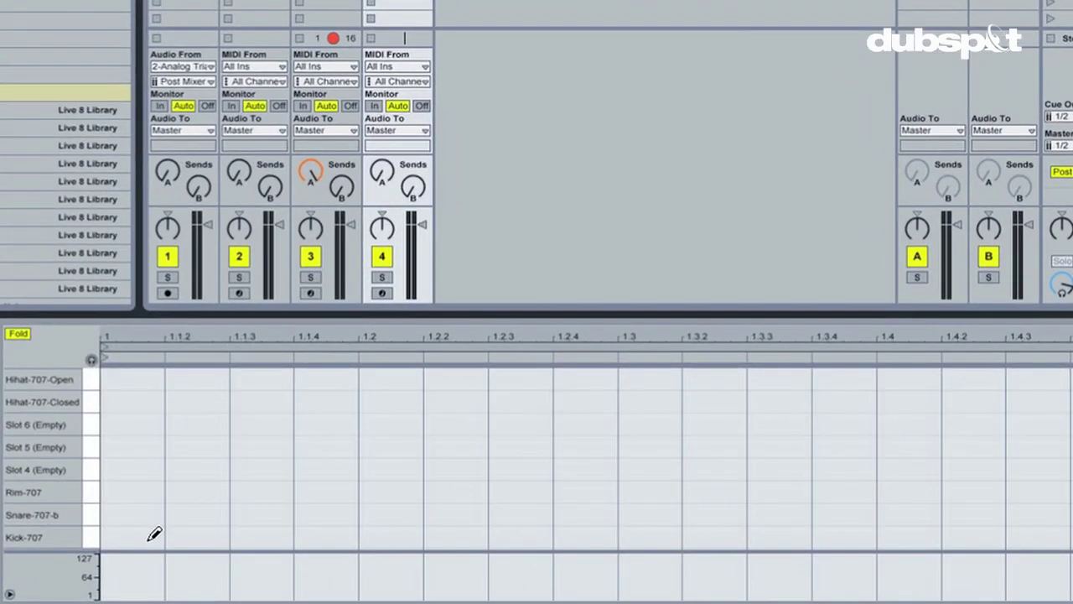
pyautogui.click(197, 529)
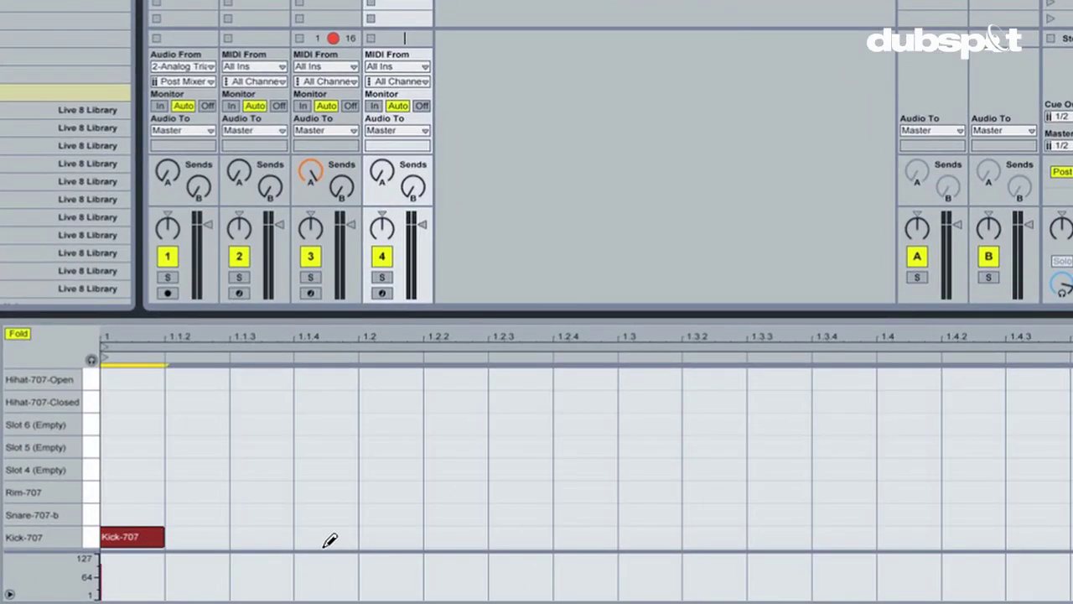
pyautogui.click(342, 529)
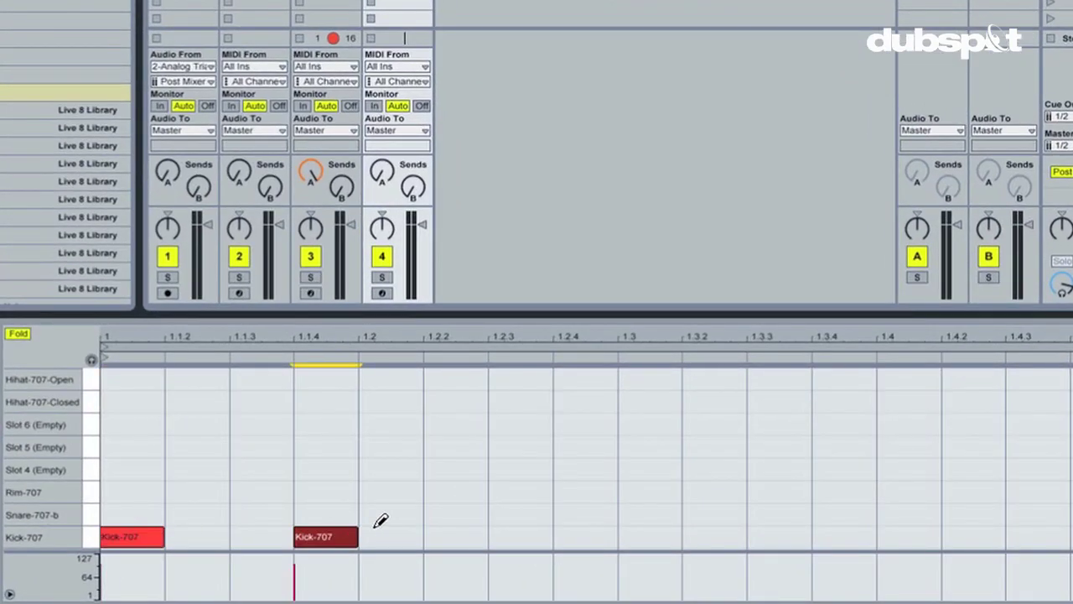
pyautogui.click(404, 513)
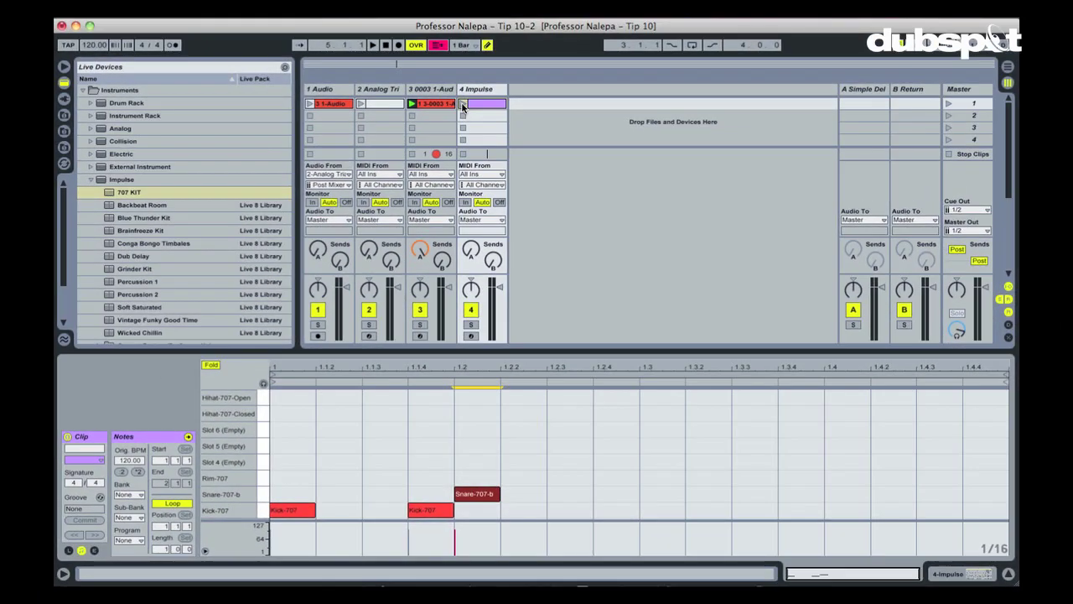
pyautogui.click(462, 104)
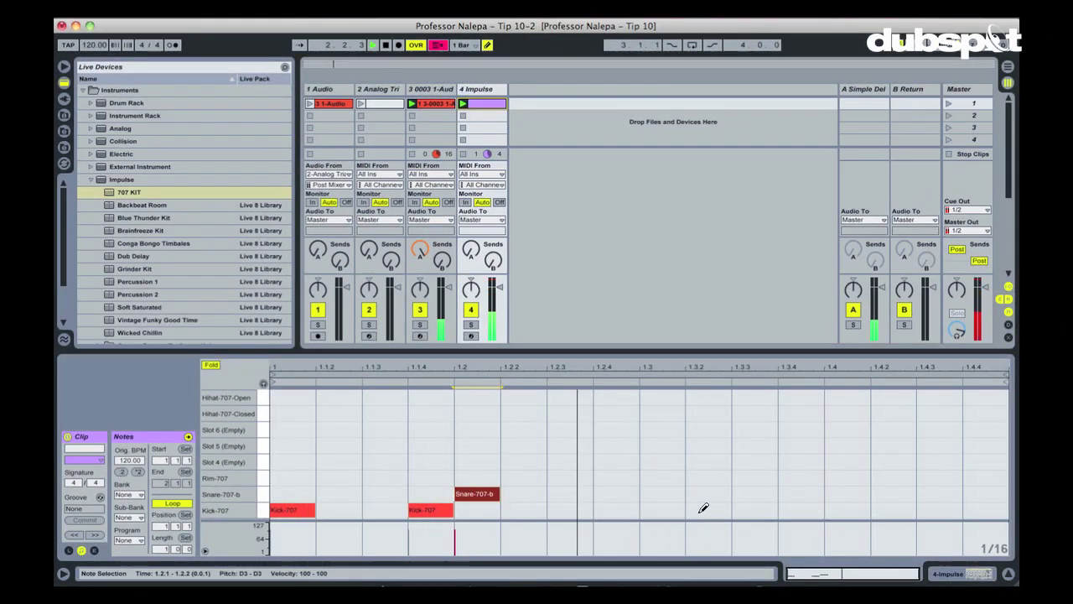
pyautogui.click(856, 493)
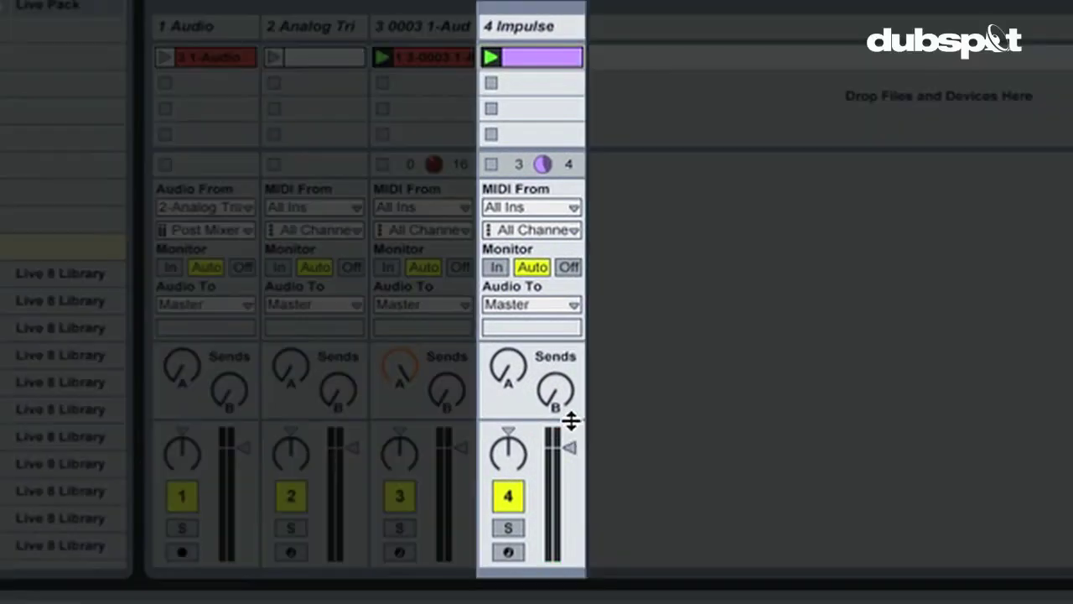
# Set Impulse's volume to -10 dB and add a Kick-707 note at 1.3.2 in its clip
pyautogui.moveTo(571, 420); pyautogui.dragTo(573, 265)
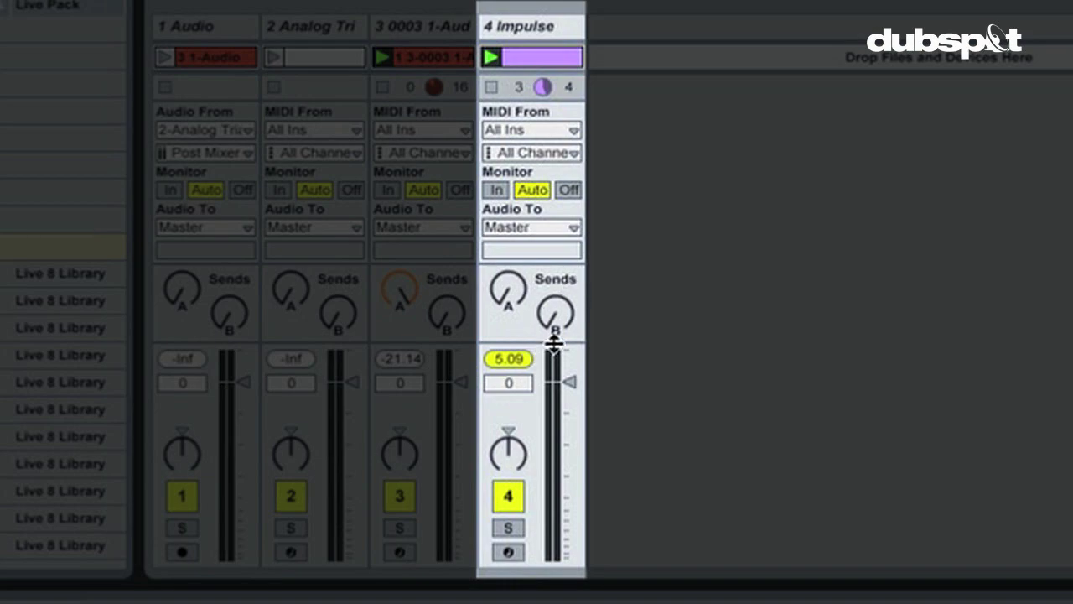
pyautogui.click(552, 28)
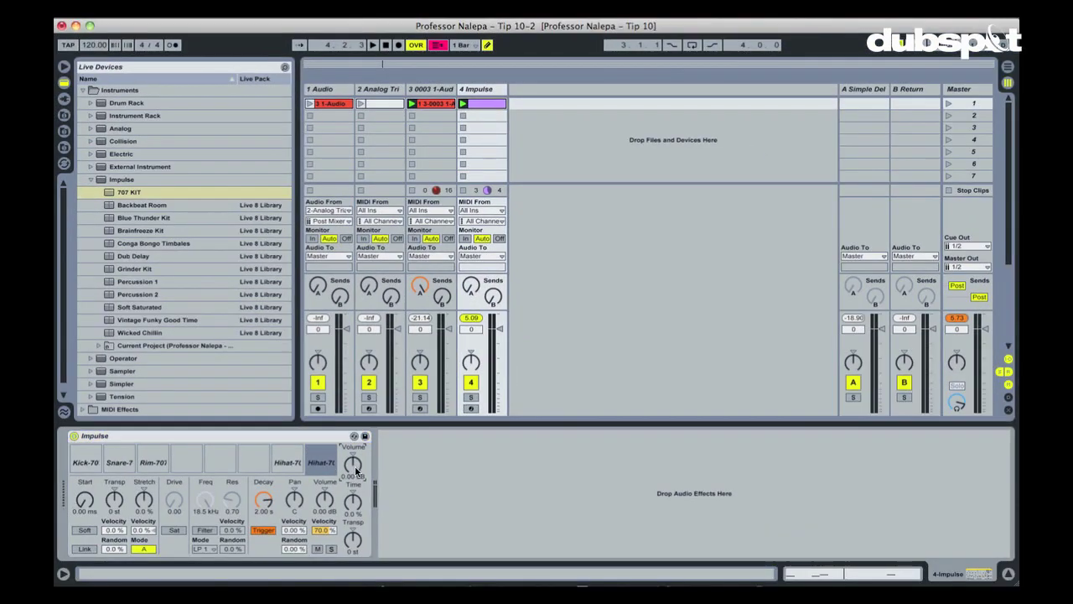
pyautogui.click(355, 472)
pyautogui.write('-10')
pyautogui.press('Return')
pyautogui.doubleClick(488, 104)
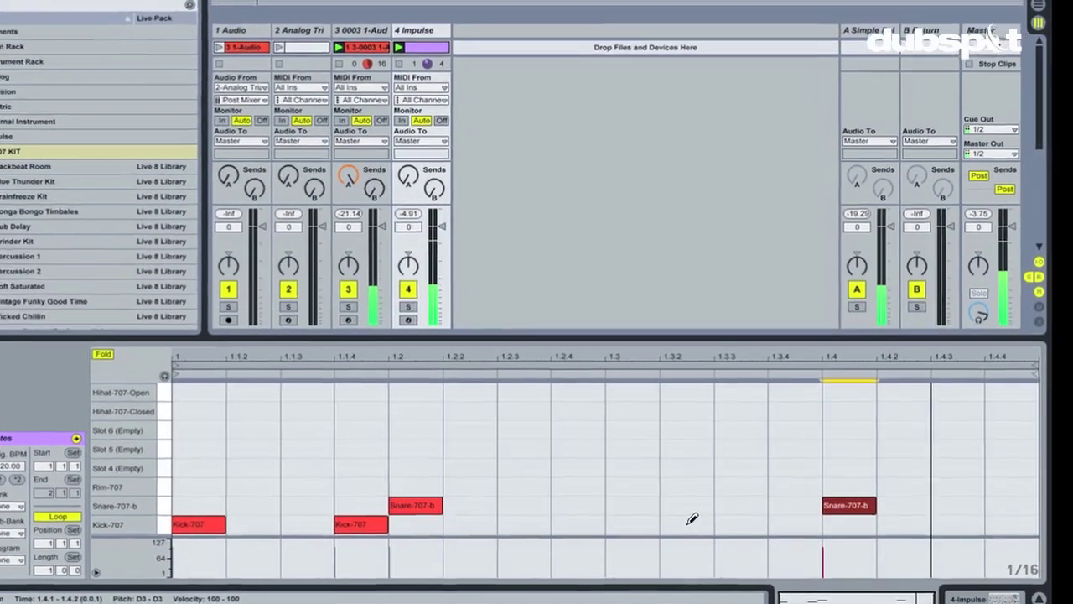
pyautogui.click(685, 524)
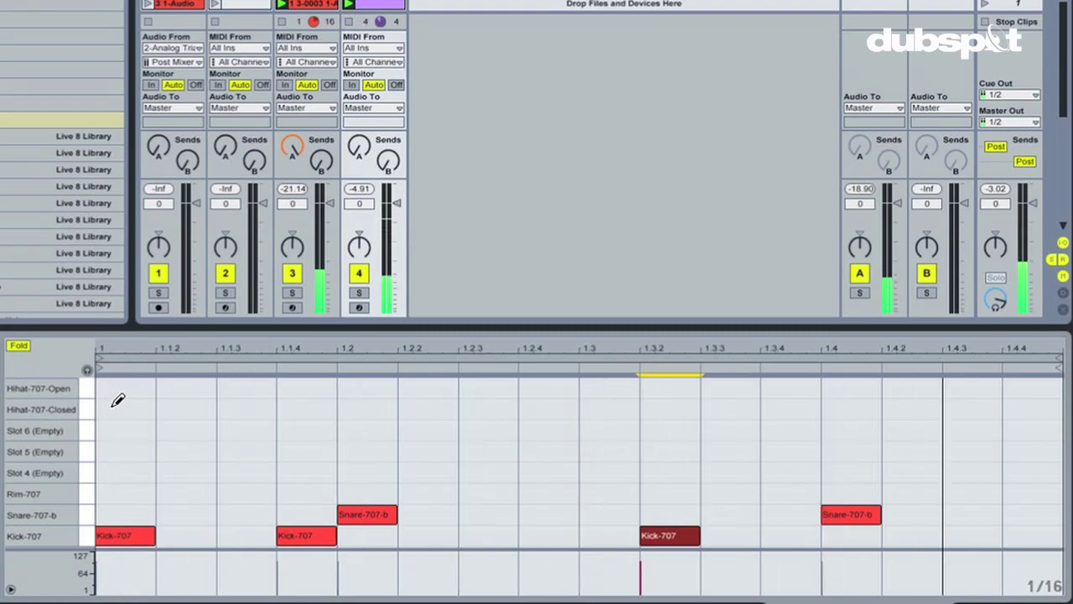
# Draw Hihat-707-Closed notes on every step from 1.1 to the end of the bar
pyautogui.moveTo(117, 409); pyautogui.dragTo(629, 410)
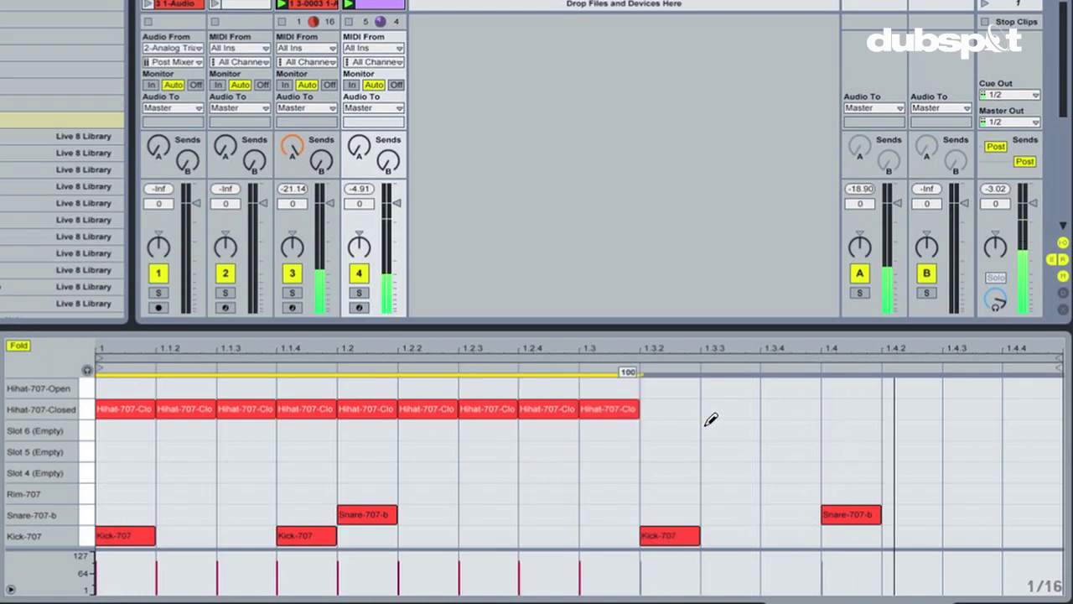
pyautogui.moveTo(711, 419)
pyautogui.mouseDown()
pyautogui.moveTo(858, 426)
pyautogui.moveTo(1013, 412)
pyautogui.mouseUp()
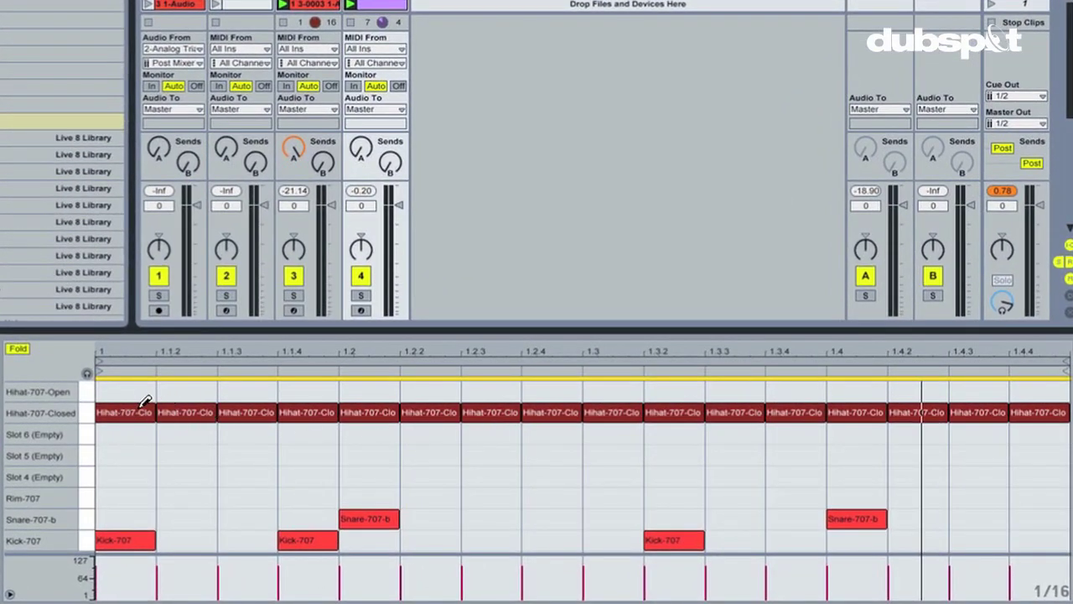
# Remove the closed hi-hats at 1.1, 1.1.4, 1.2, 1.3.2 and 1.4
pyautogui.click(142, 411)
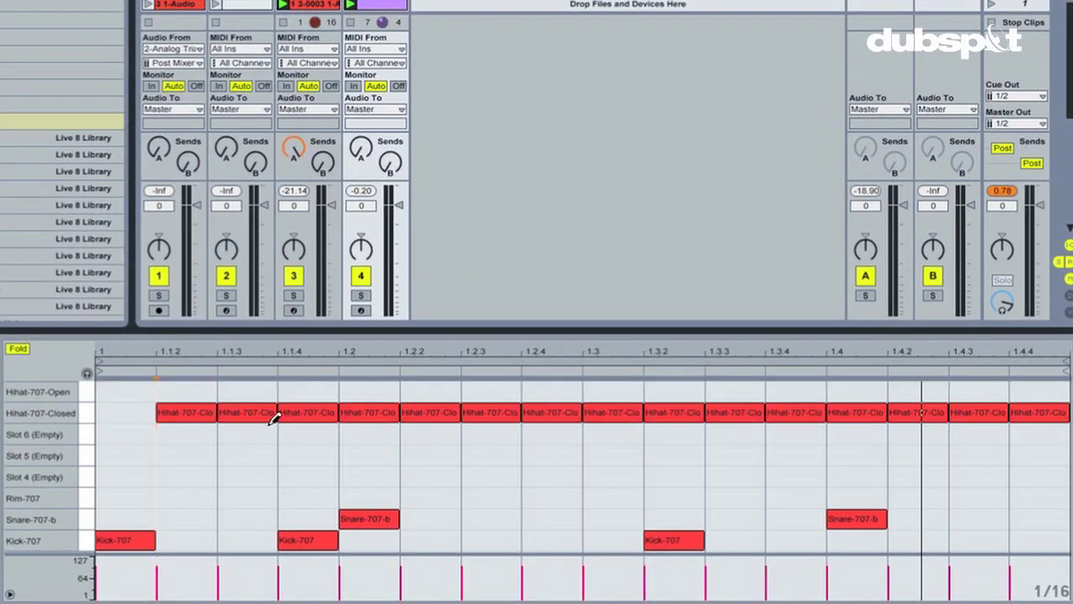
pyautogui.click(327, 410)
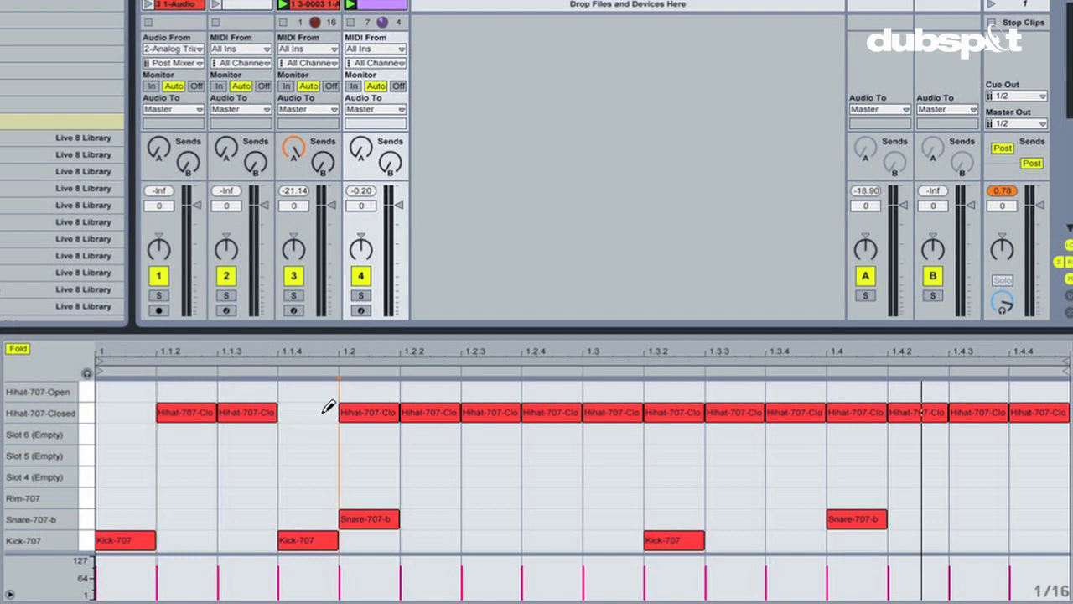
pyautogui.click(360, 410)
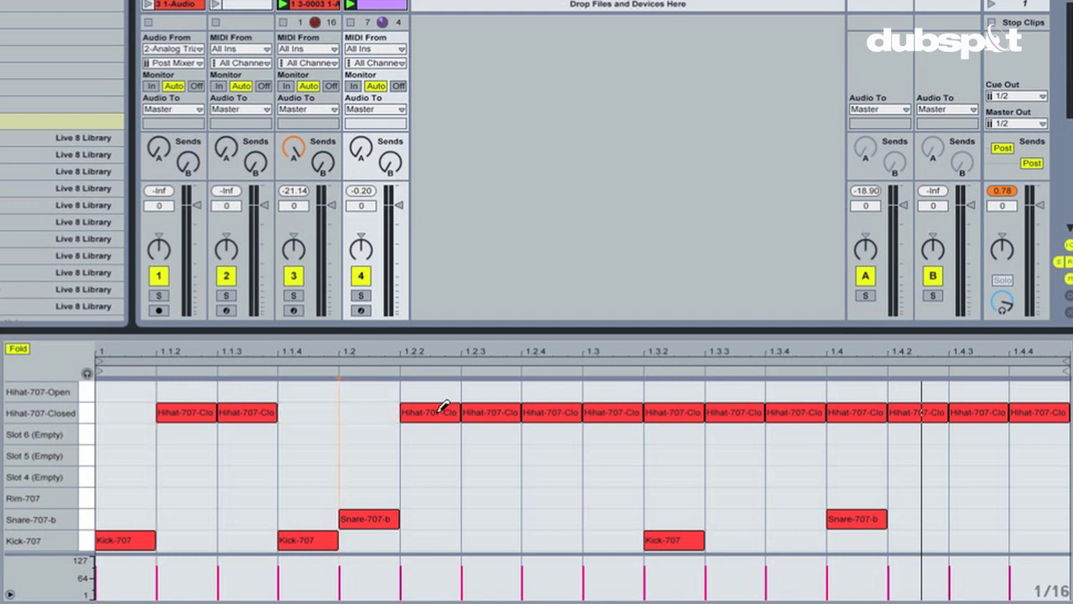
pyautogui.click(681, 410)
pyautogui.click(865, 410)
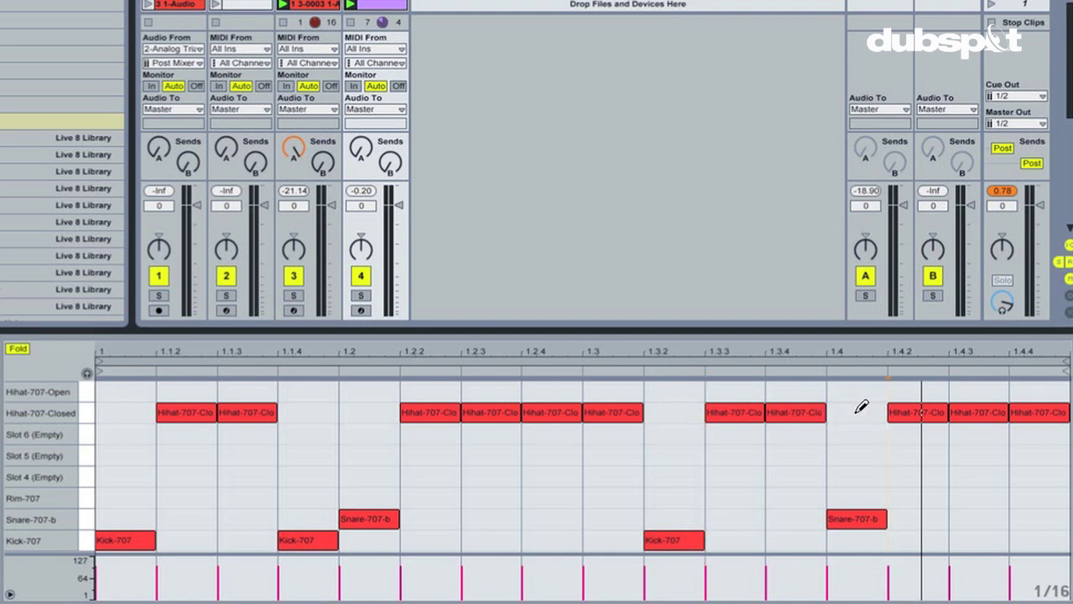
# Keep a closed hi-hat at 1.4.4 and swap the closed hi-hat at 1.4.3 for a Kick-707
pyautogui.click(1043, 388)
pyautogui.click(1043, 412)
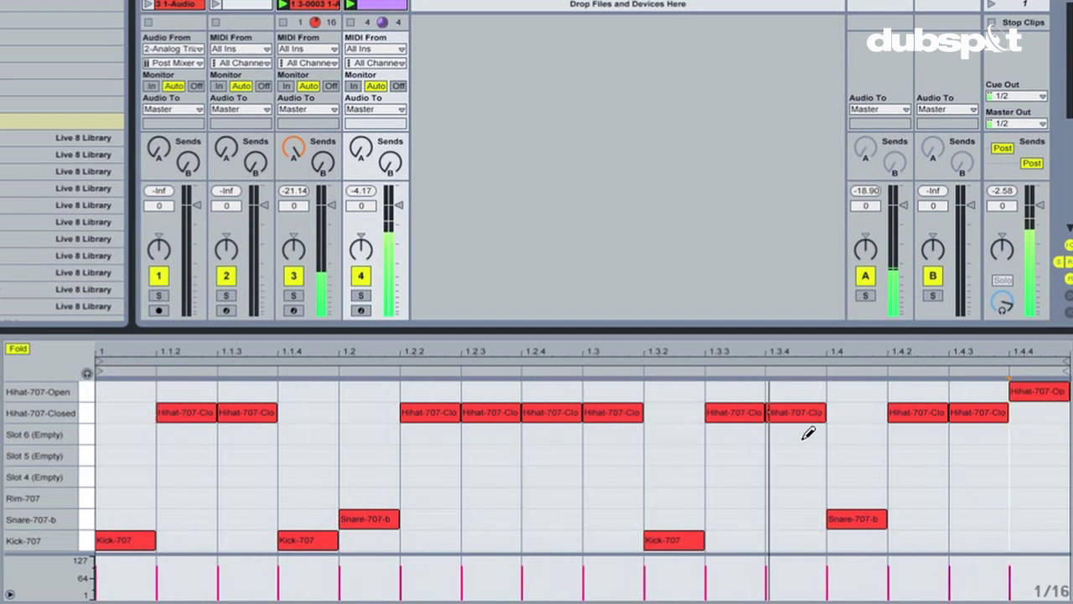
pyautogui.click(1058, 390)
pyautogui.click(1061, 411)
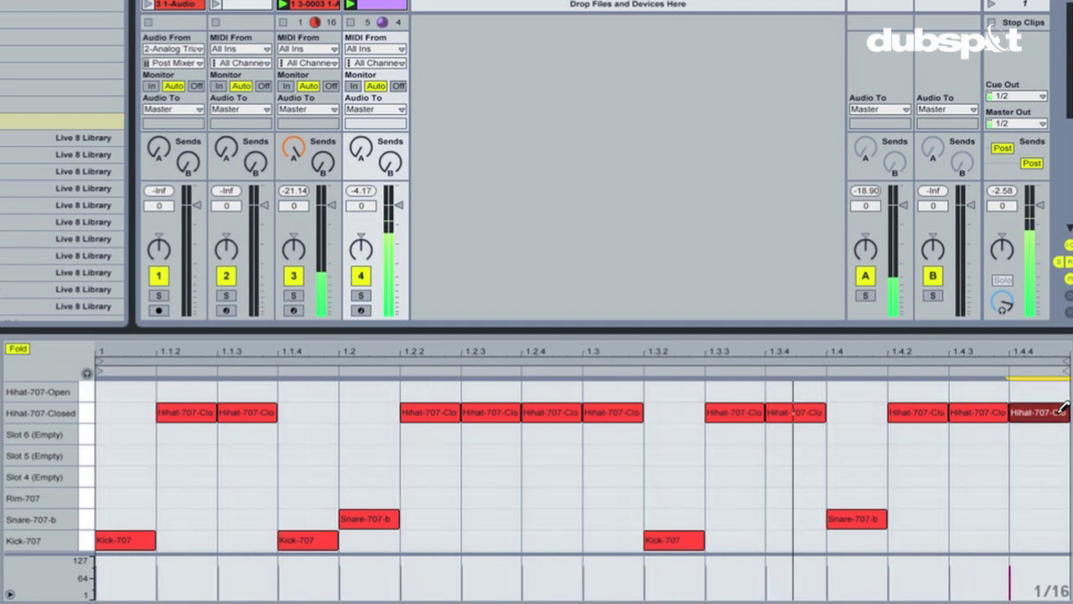
pyautogui.click(999, 540)
pyautogui.click(993, 413)
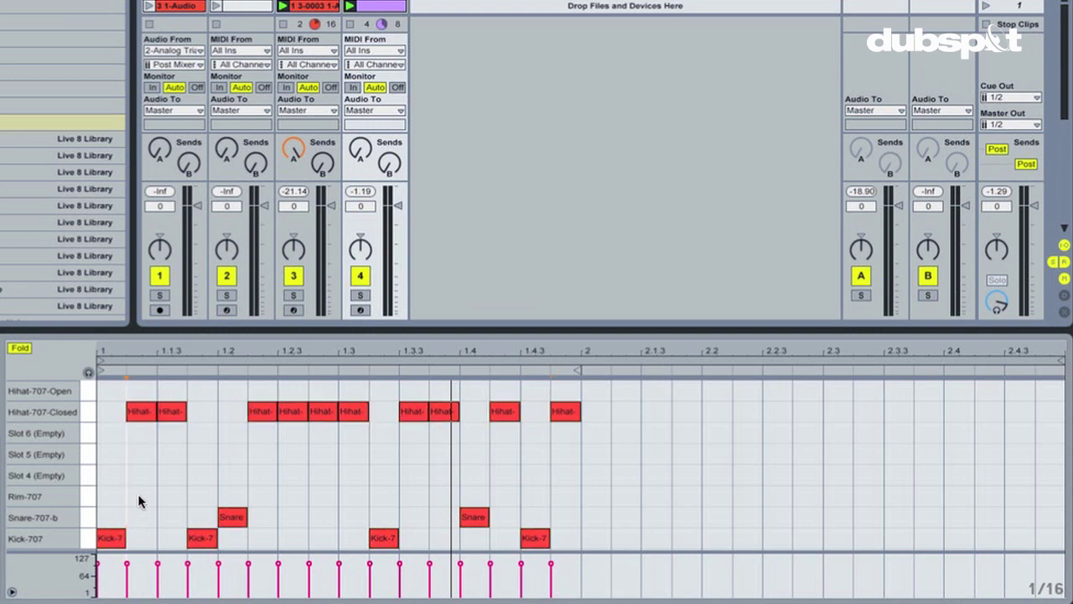
# Copy all of bar 1's notes into bar 2, then select the Kick-707 at 1.4.3
pyautogui.hotkey('ctrl', 'a')
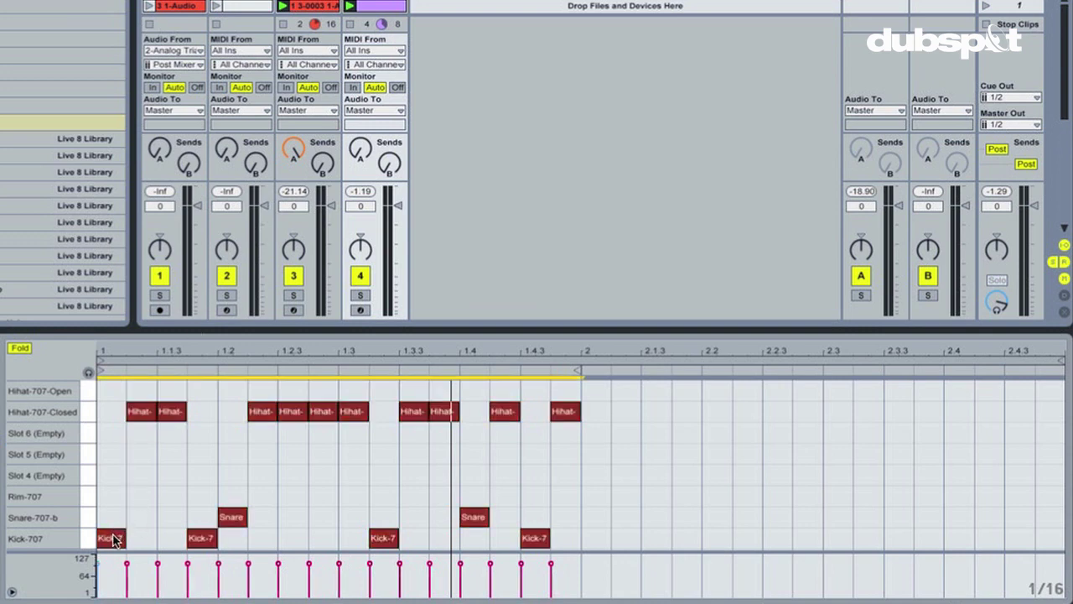
pyautogui.moveTo(113, 539); pyautogui.dragTo(609, 576)
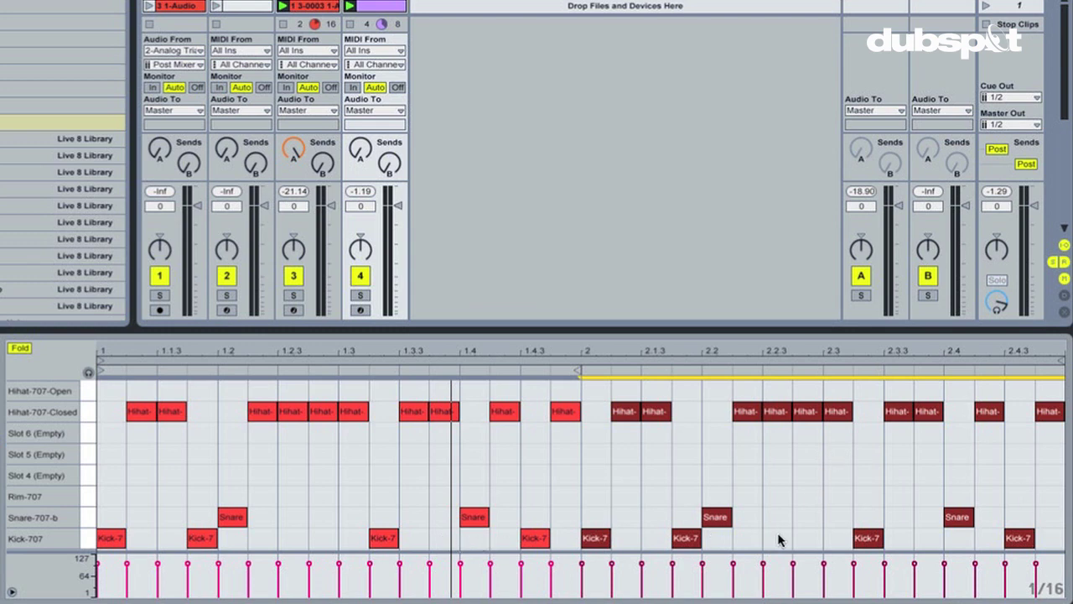
pyautogui.click(536, 538)
# Replace the Kick-707 at 1.4.3 with a Hihat-707-Closed note and play the beat
pyautogui.press('Delete')
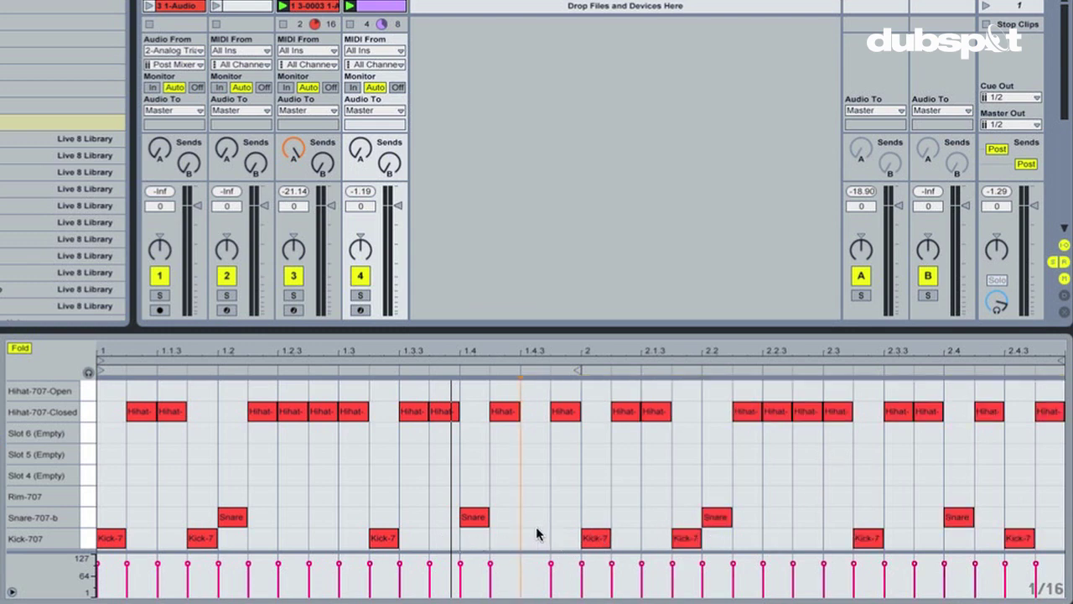
pyautogui.doubleClick(534, 431)
pyautogui.moveTo(535, 431)
pyautogui.mouseDown()
pyautogui.moveTo(536, 394)
pyautogui.moveTo(535, 419)
pyautogui.mouseUp()
pyautogui.press('space')
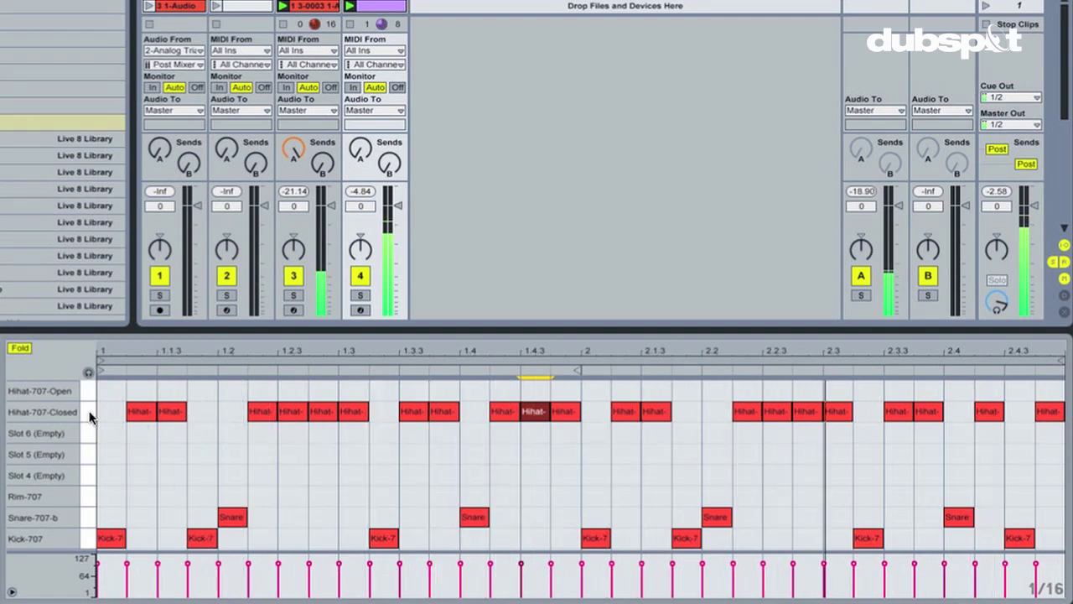
pyautogui.press('space')
pyautogui.hotkey('ctrl', 'a')
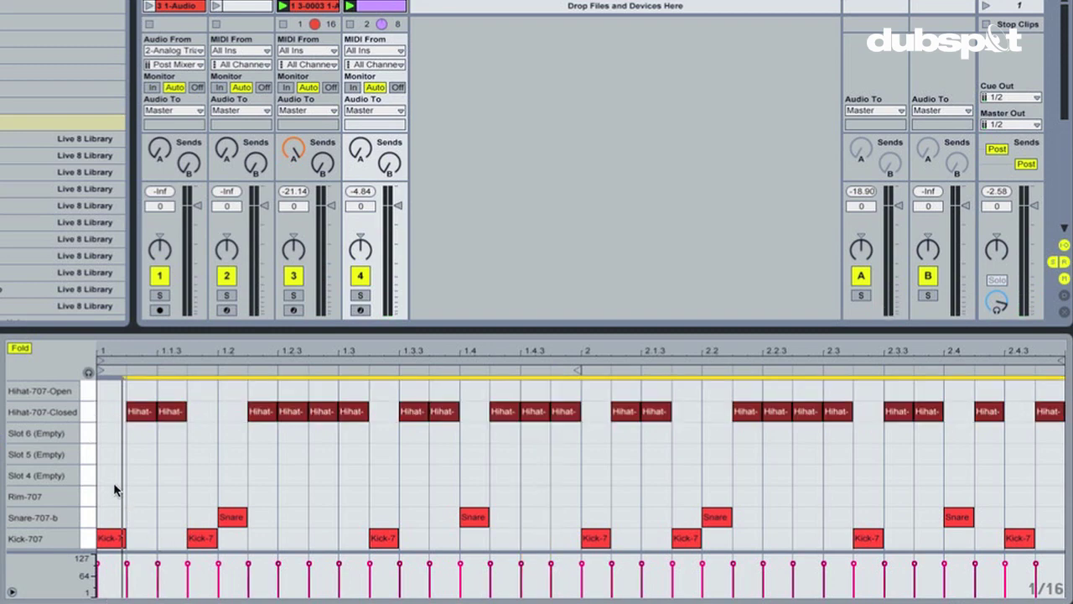
# Redraw the Hihat-707-Closed note velocities at varying levels and play the groove
pyautogui.click(80, 407)
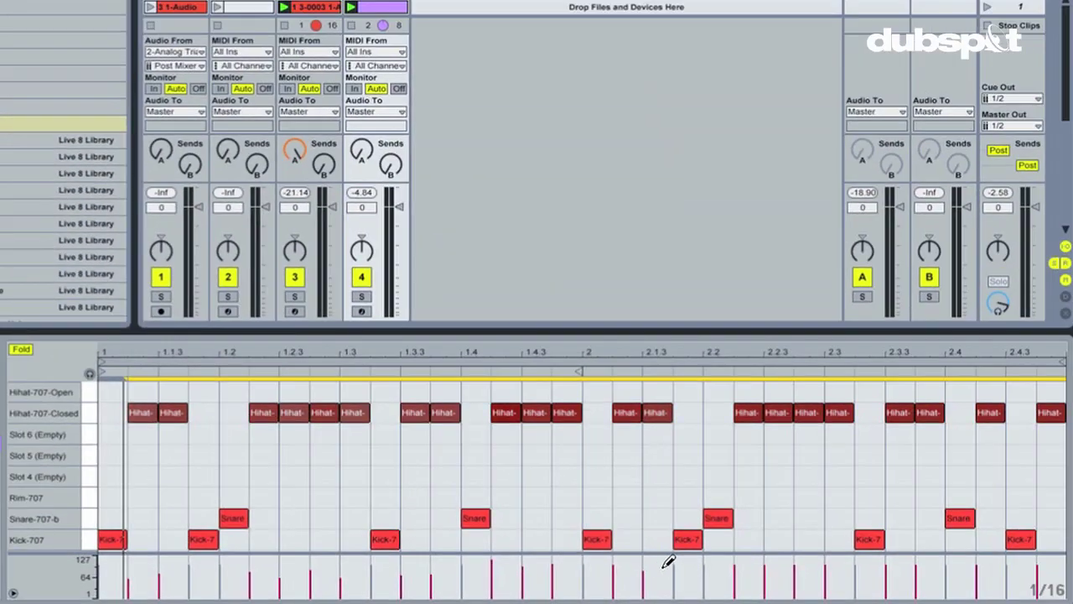
pyautogui.moveTo(668, 561); pyautogui.dragTo(843, 557)
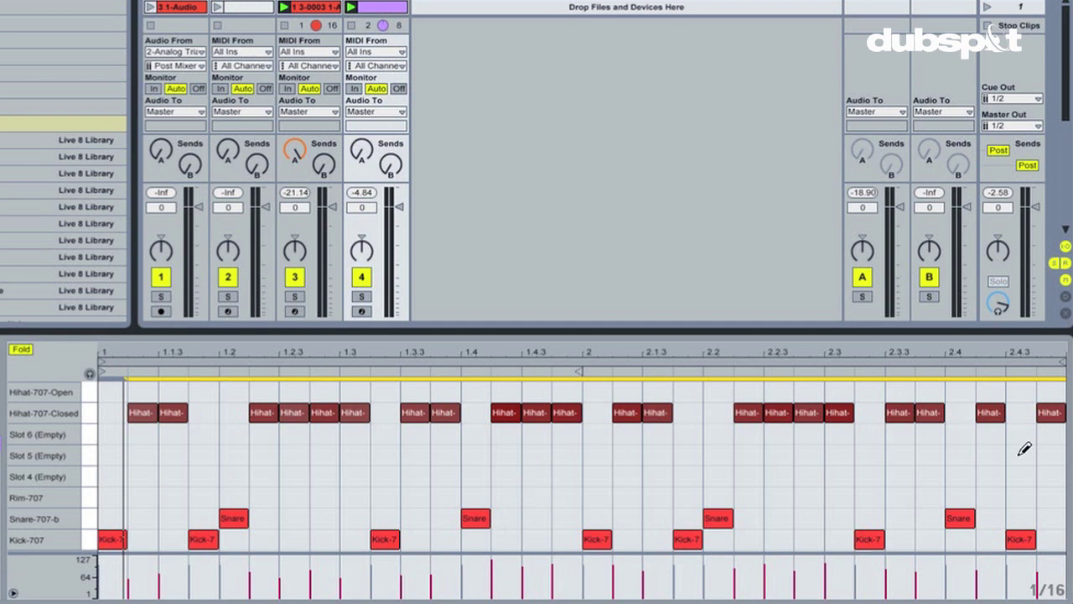
pyautogui.press('space')
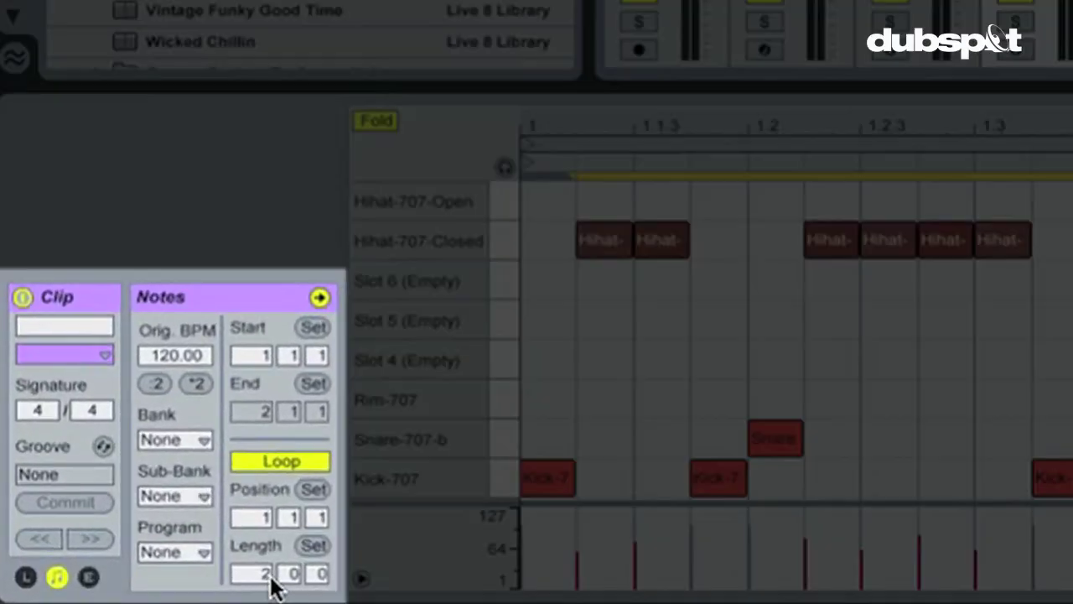
pyautogui.click(260, 577)
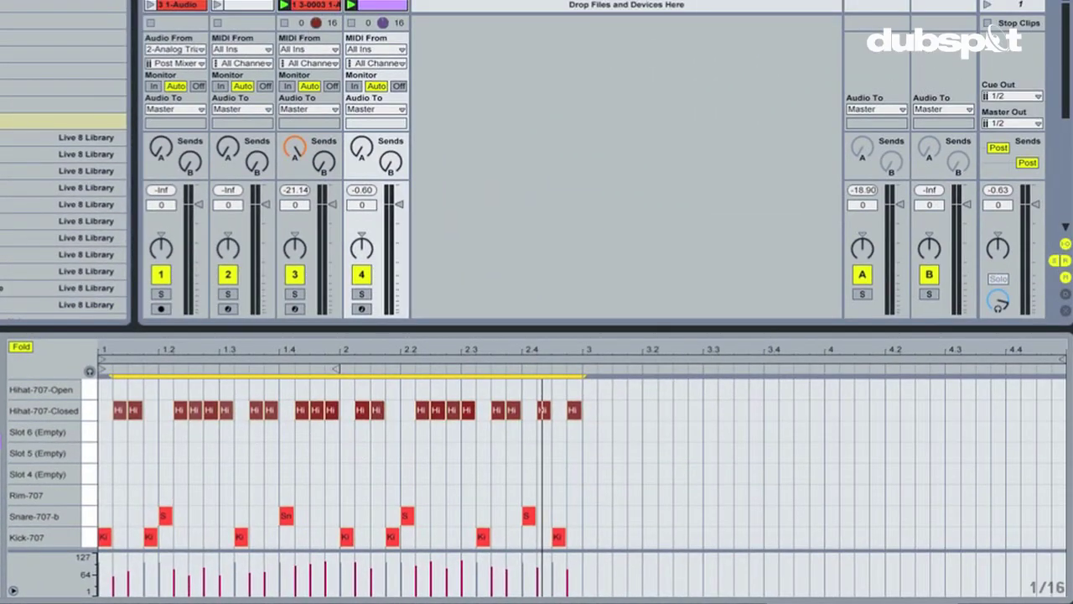
pyautogui.click(171, 457)
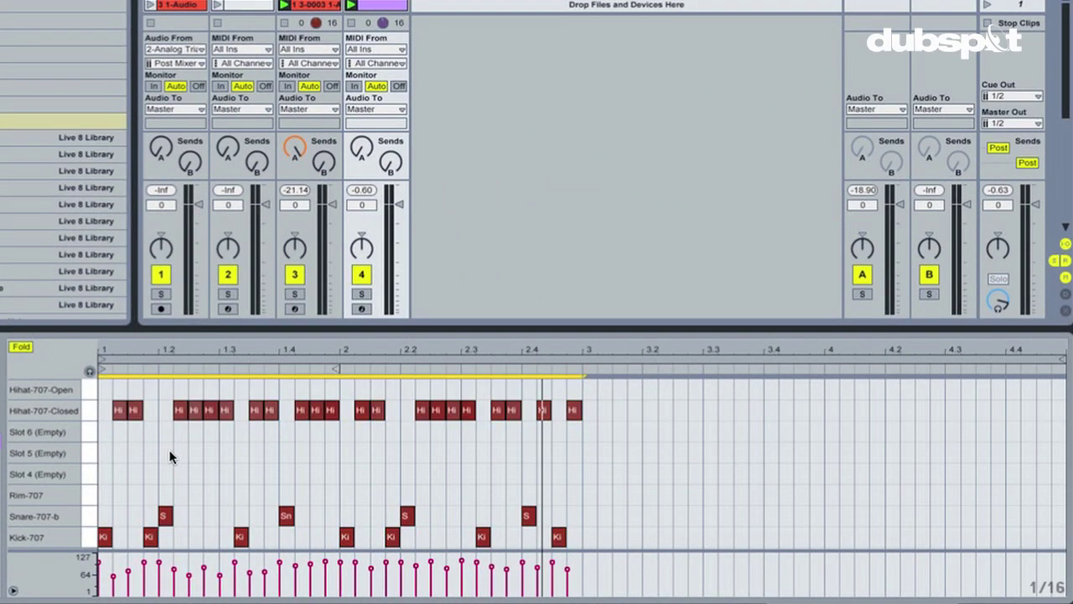
pyautogui.hotkey('ctrl', 'd')
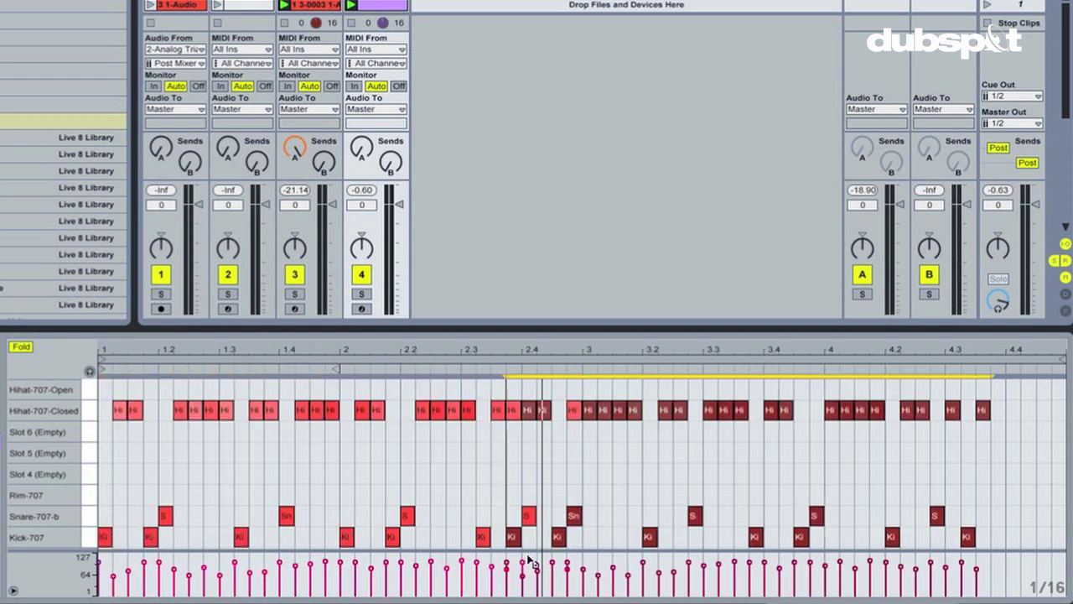
pyautogui.press('Right')
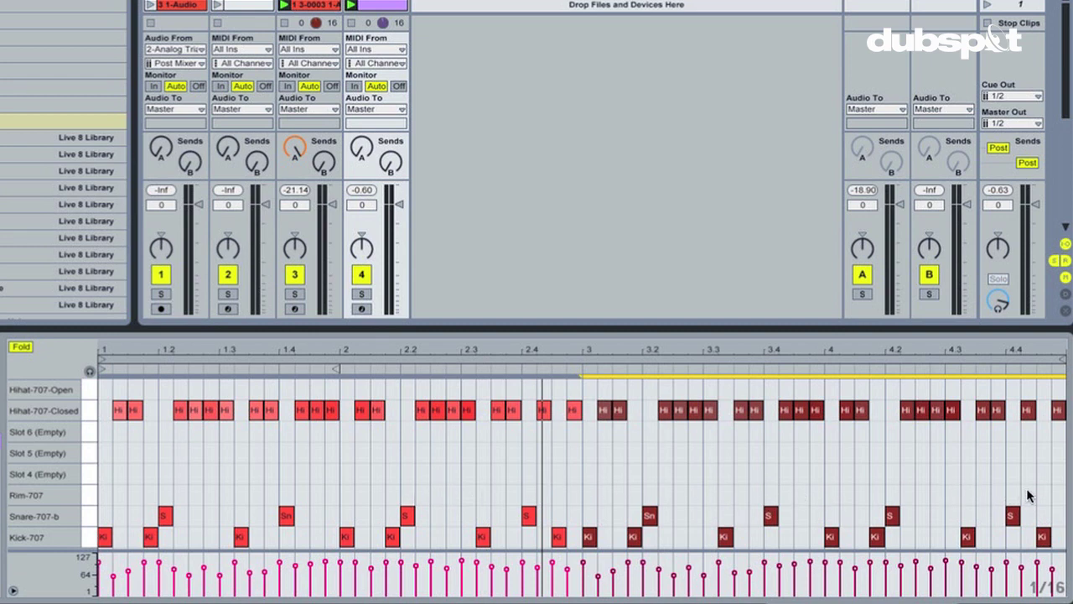
pyautogui.doubleClick(695, 494)
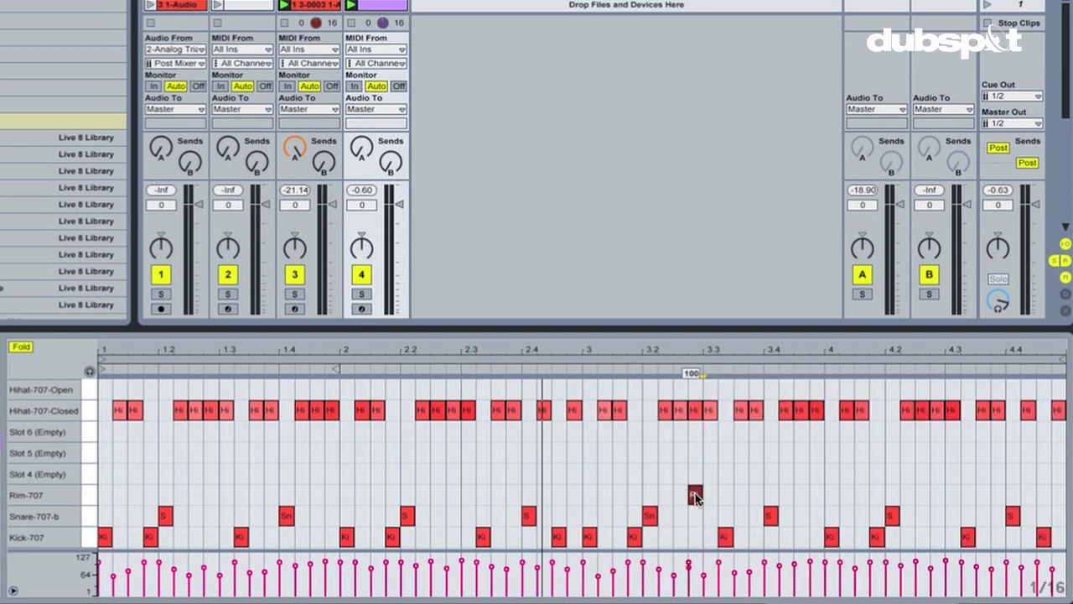
# Add Rim-707 hits near 3.4.3 and 4.4.3, delete the clashing hi-hat and kick, and stop playback
pyautogui.doubleClick(800, 494)
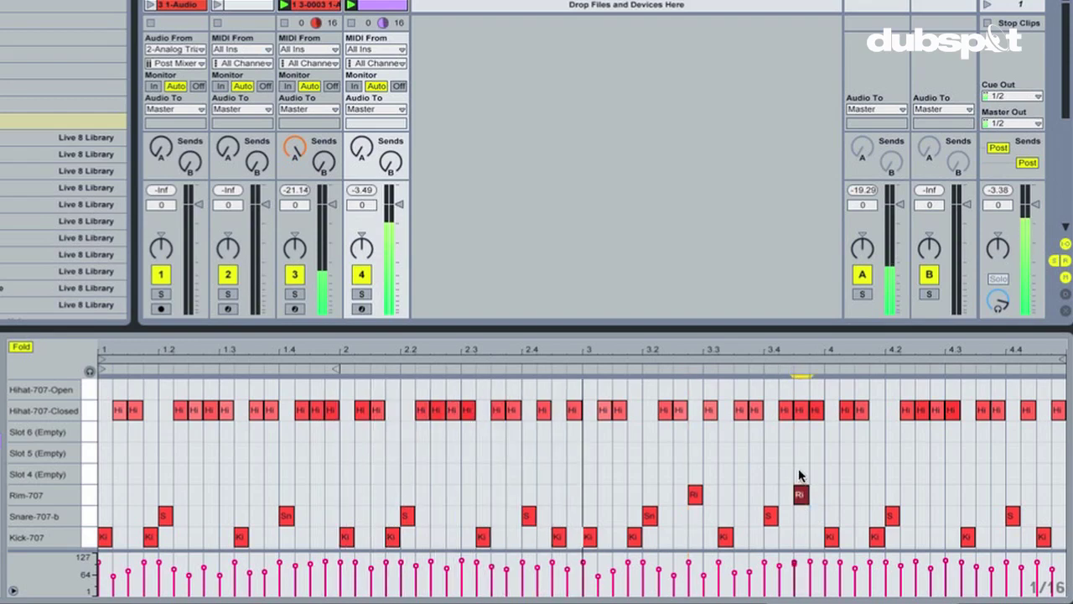
pyautogui.doubleClick(802, 411)
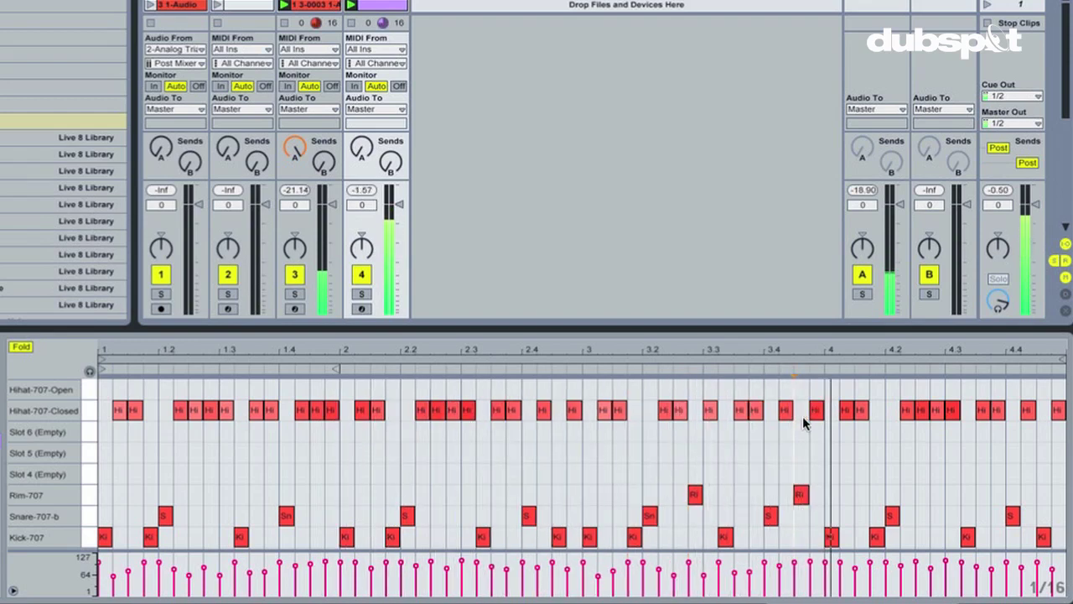
pyautogui.doubleClick(1042, 494)
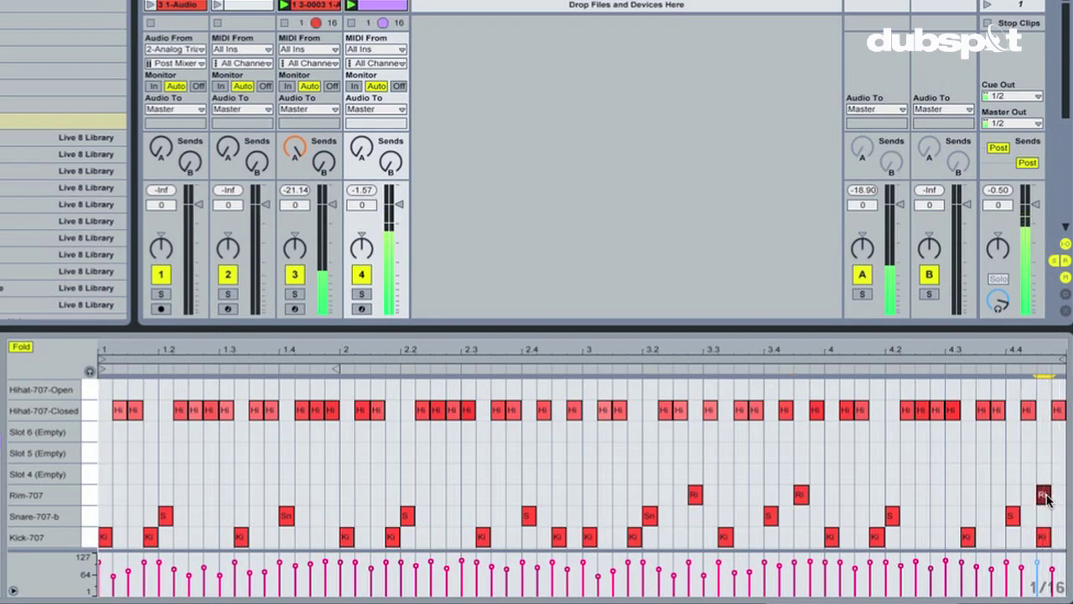
pyautogui.doubleClick(1042, 536)
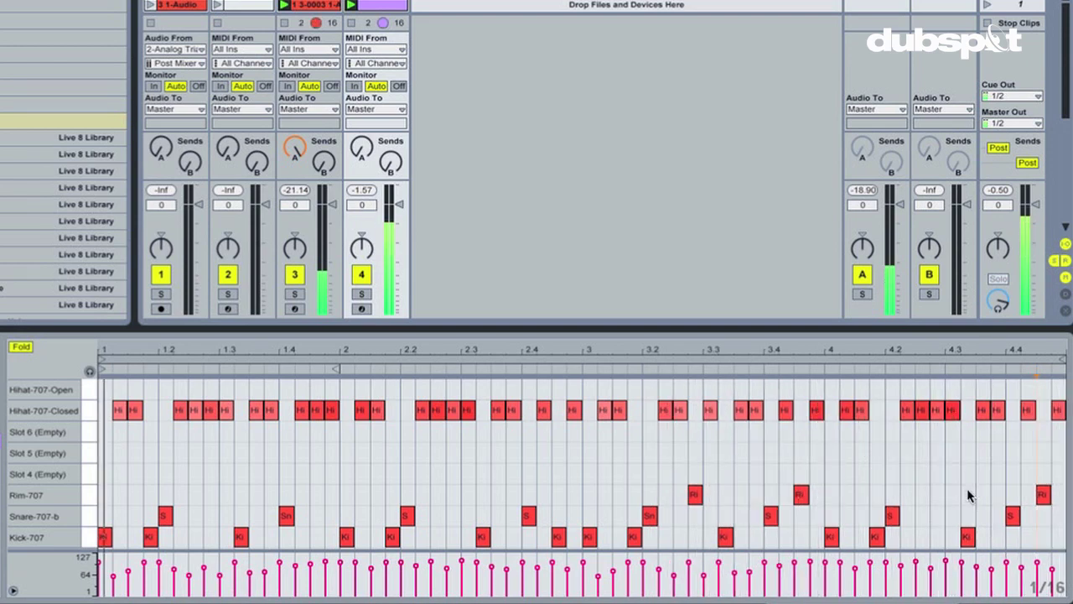
pyautogui.press('space')
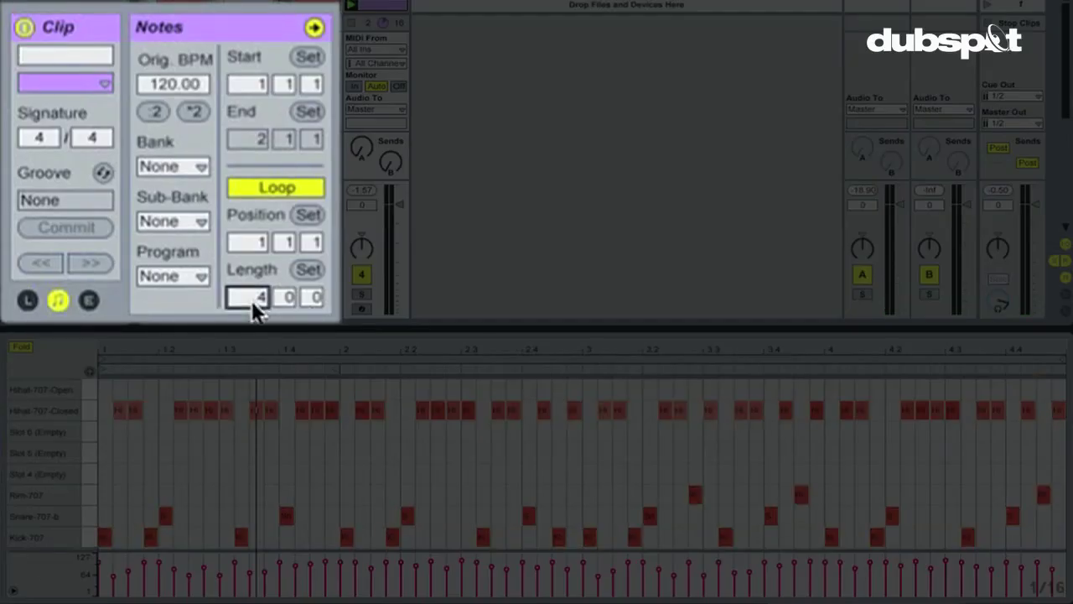
# Set the Impulse clip length to 8 bars and duplicate its four-bar pattern into bars 5–8
pyautogui.press('Return')
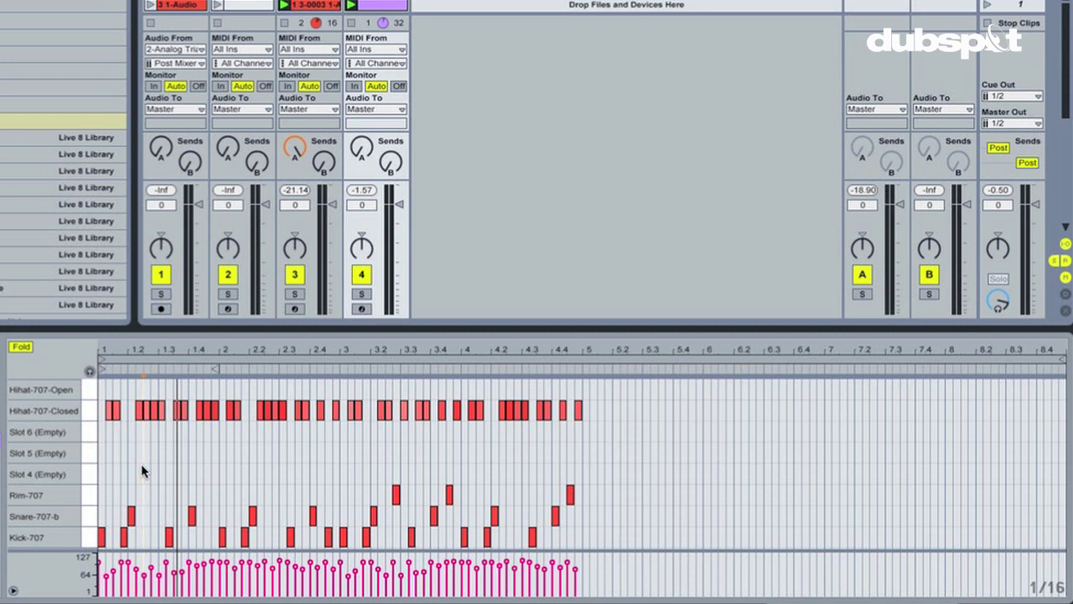
pyautogui.hotkey('ctrl', 'a')
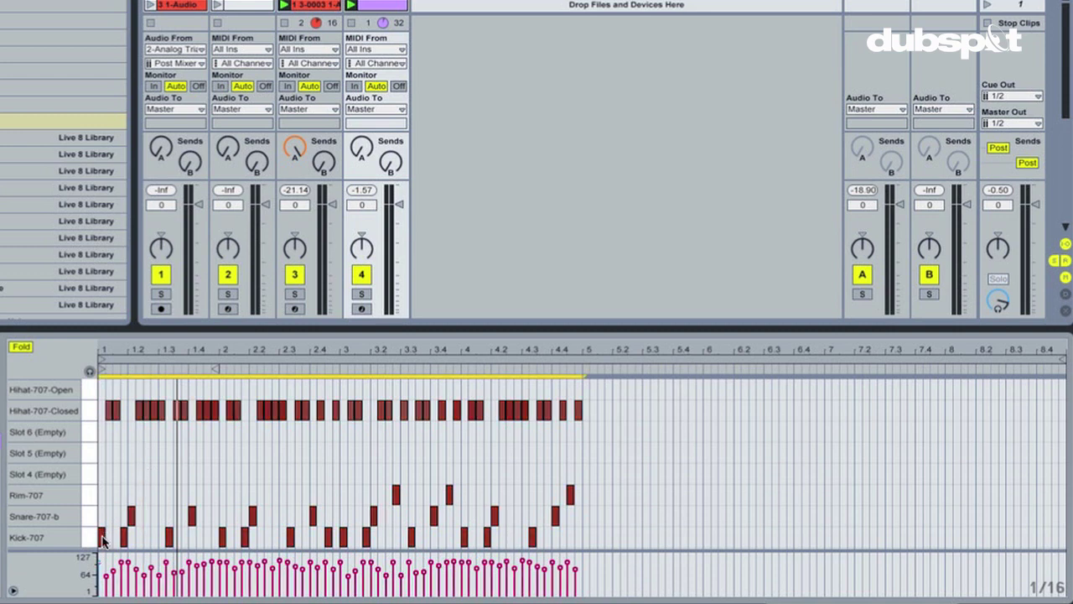
pyautogui.moveTo(106, 541); pyautogui.dragTo(586, 542)
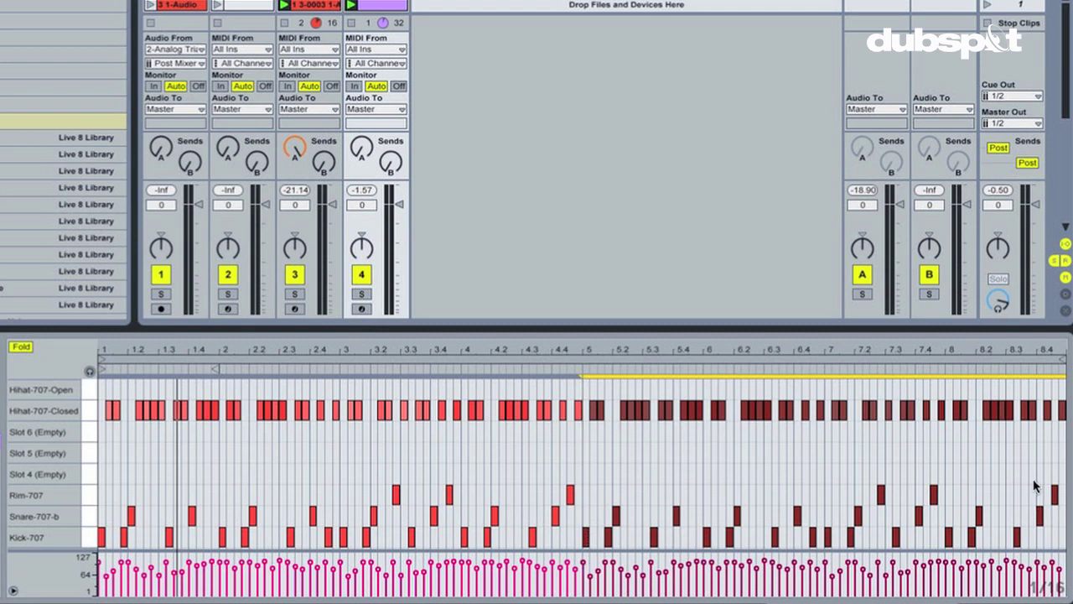
pyautogui.moveTo(1058, 345); pyautogui.dragTo(1055, 350)
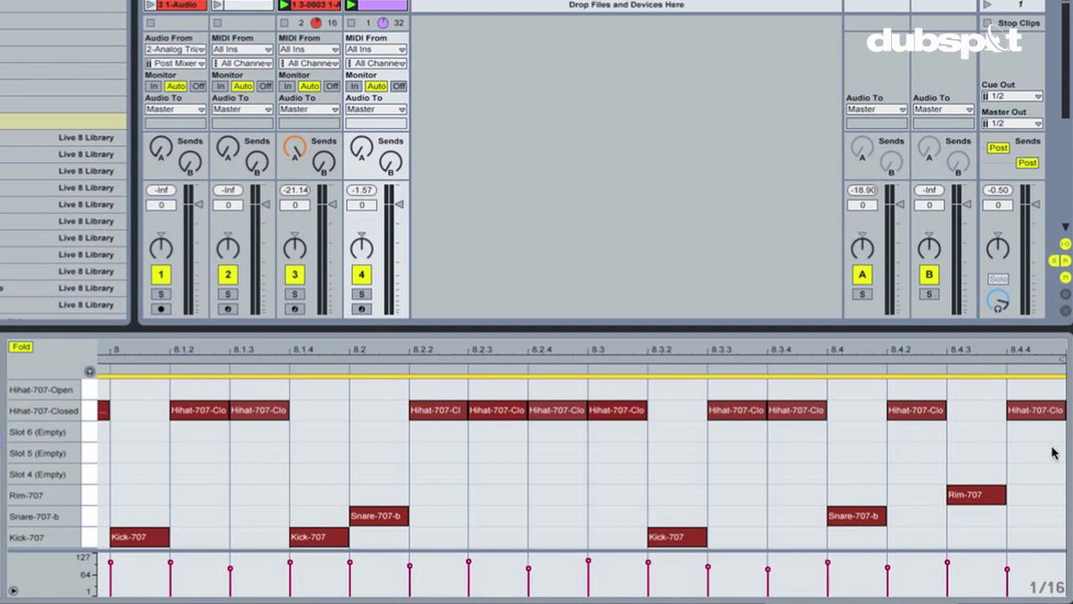
pyautogui.click(881, 498)
# Add Snare-707-b hits at 8.4.2, 8.4.3 and 8.4.4, removing the rim and hi-hats there
pyautogui.doubleClick(906, 515)
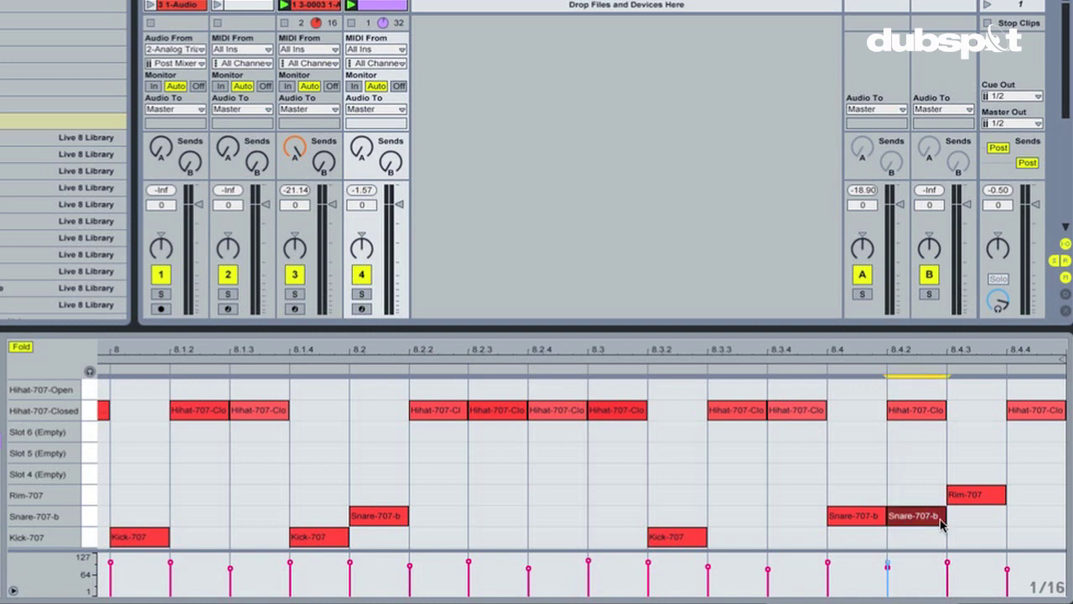
pyautogui.doubleClick(955, 516)
pyautogui.doubleClick(1039, 516)
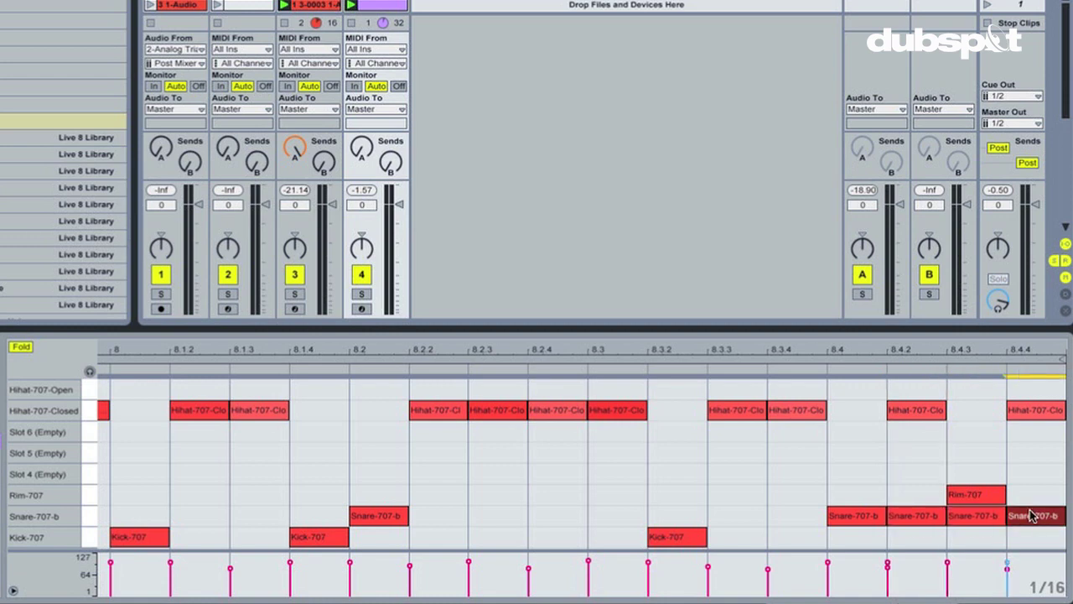
pyautogui.doubleClick(962, 495)
pyautogui.doubleClick(919, 413)
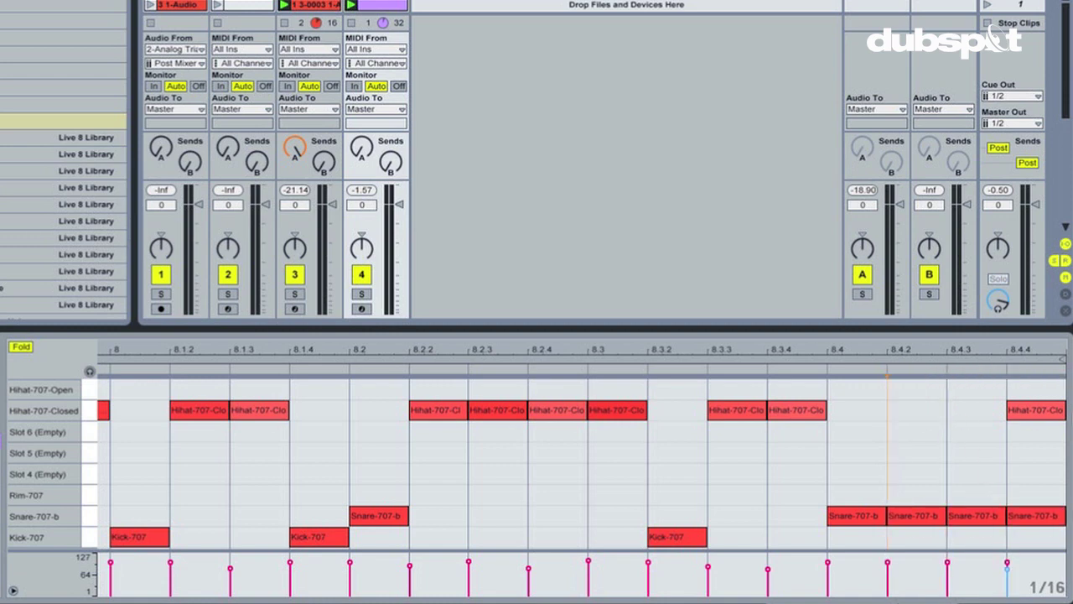
pyautogui.doubleClick(1038, 411)
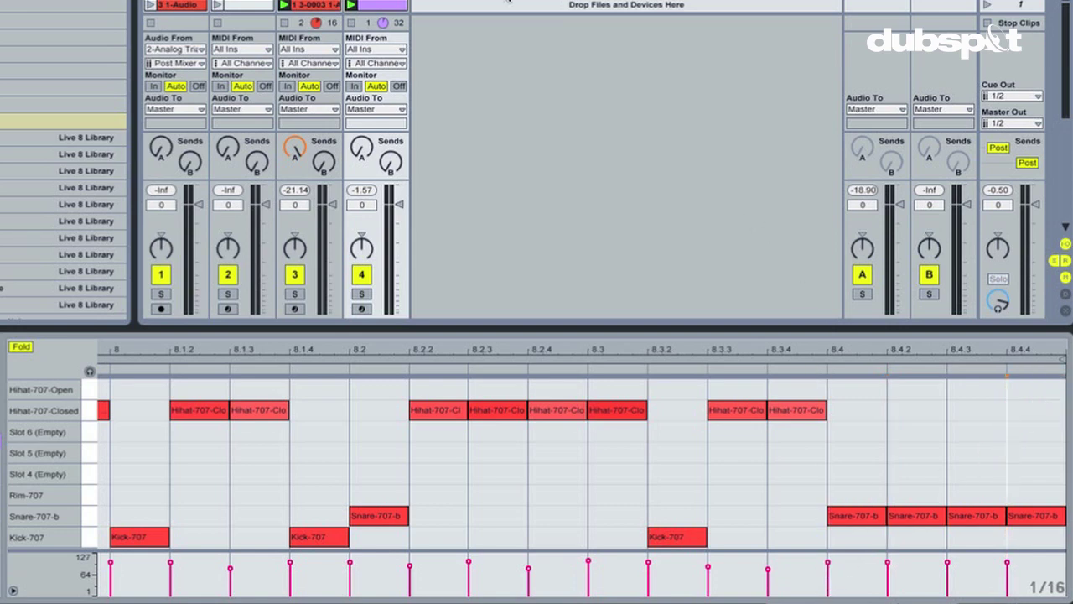
# In Draw Mode, adjust the velocities of the snares at 8.4.2 and 8.4.3
pyautogui.hotkey('ctrl', 'b')
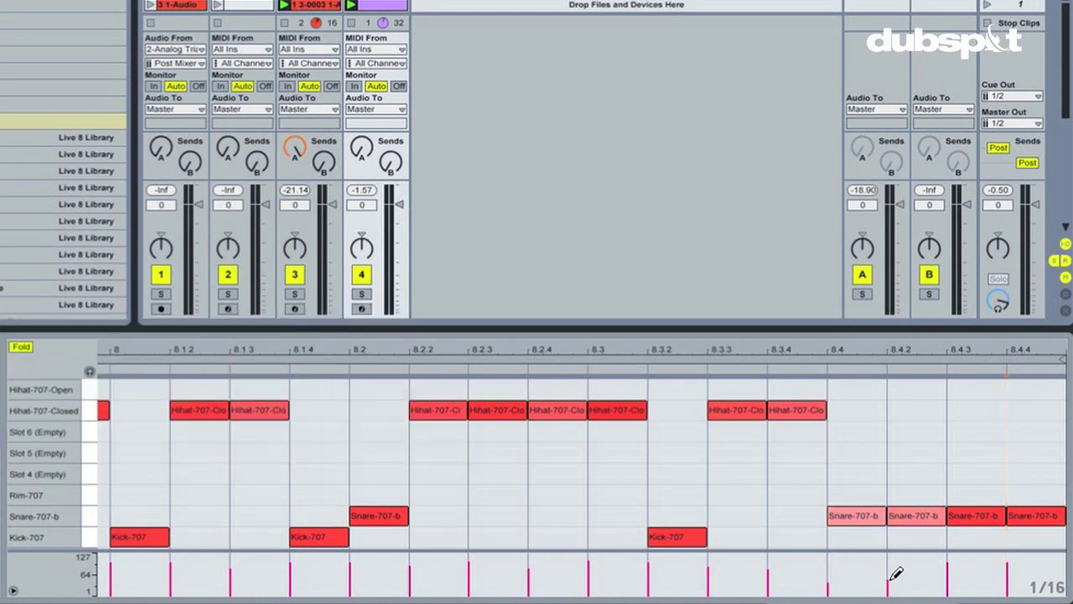
pyautogui.click(962, 573)
pyautogui.click(903, 573)
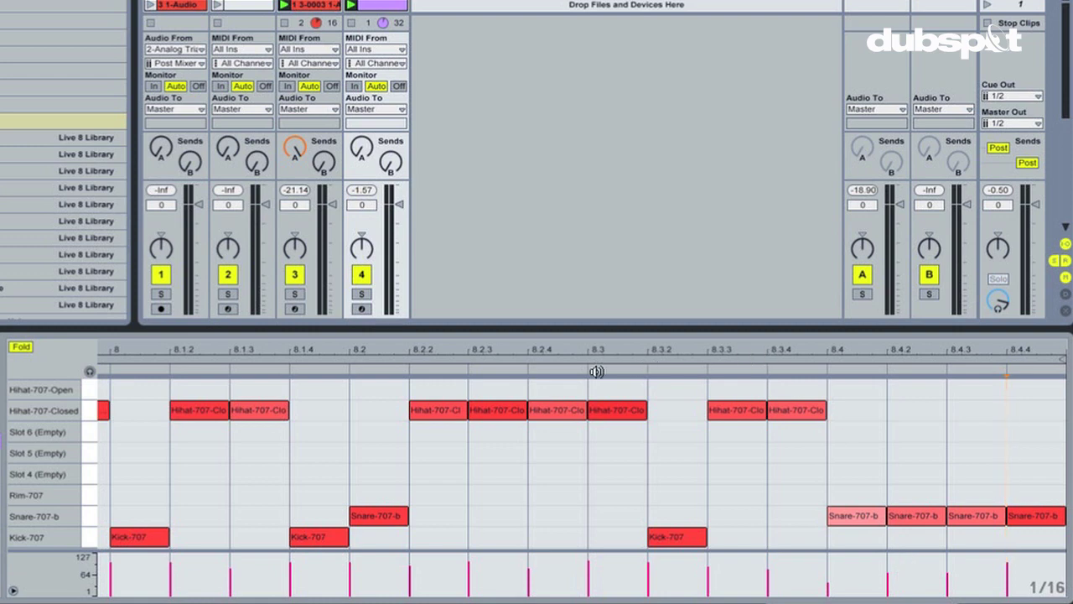
pyautogui.moveTo(721, 349); pyautogui.dragTo(720, 352)
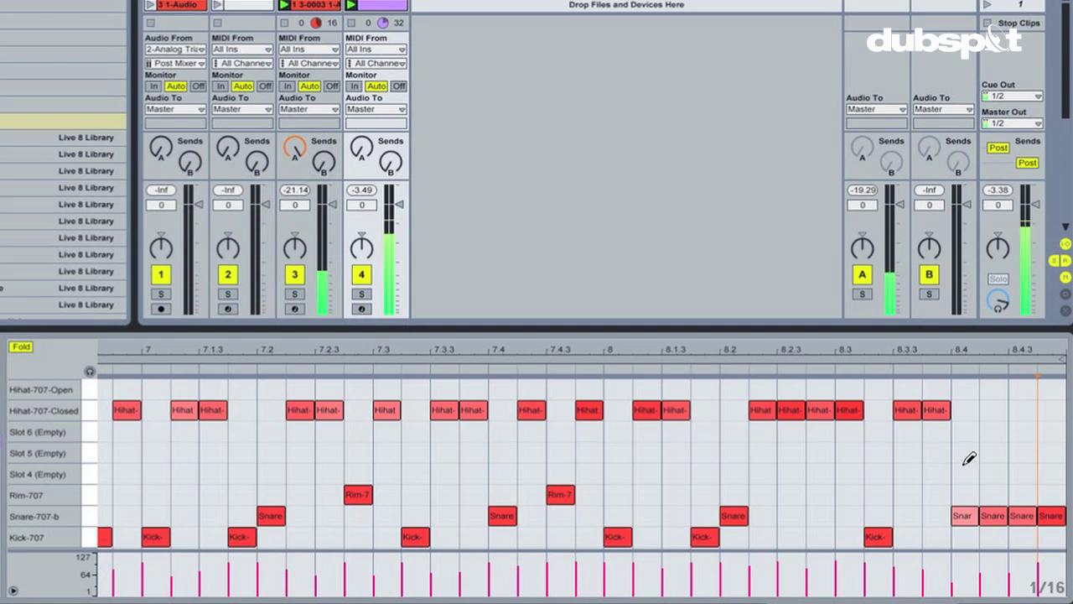
# Zoom the MIDI editor out until all eight bars of the drum clip are visible
pyautogui.moveTo(973, 350); pyautogui.dragTo(973, 352)
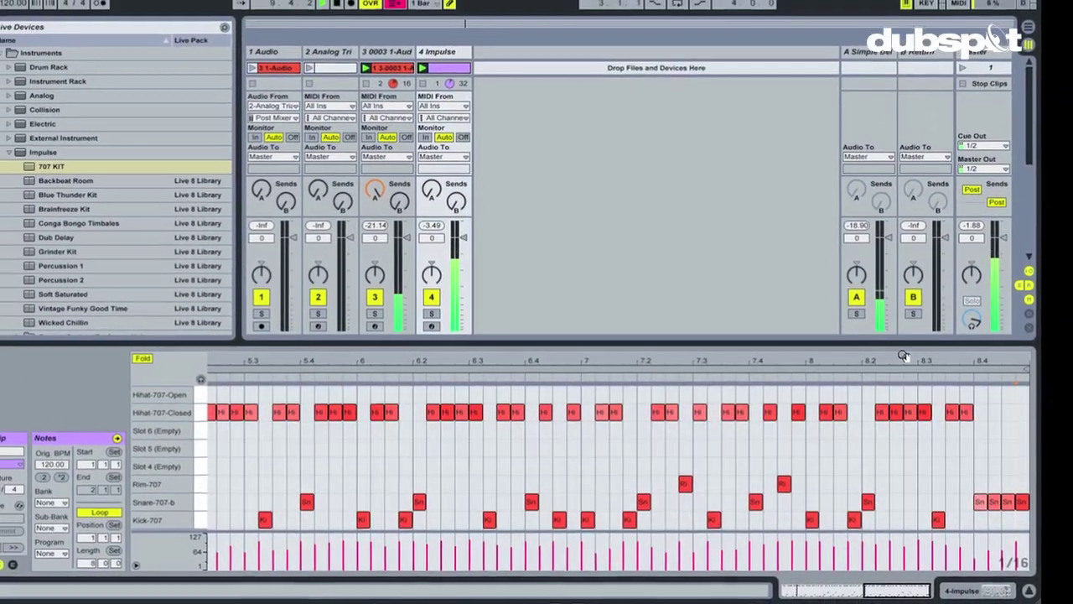
pyautogui.moveTo(908, 352); pyautogui.dragTo(980, 376)
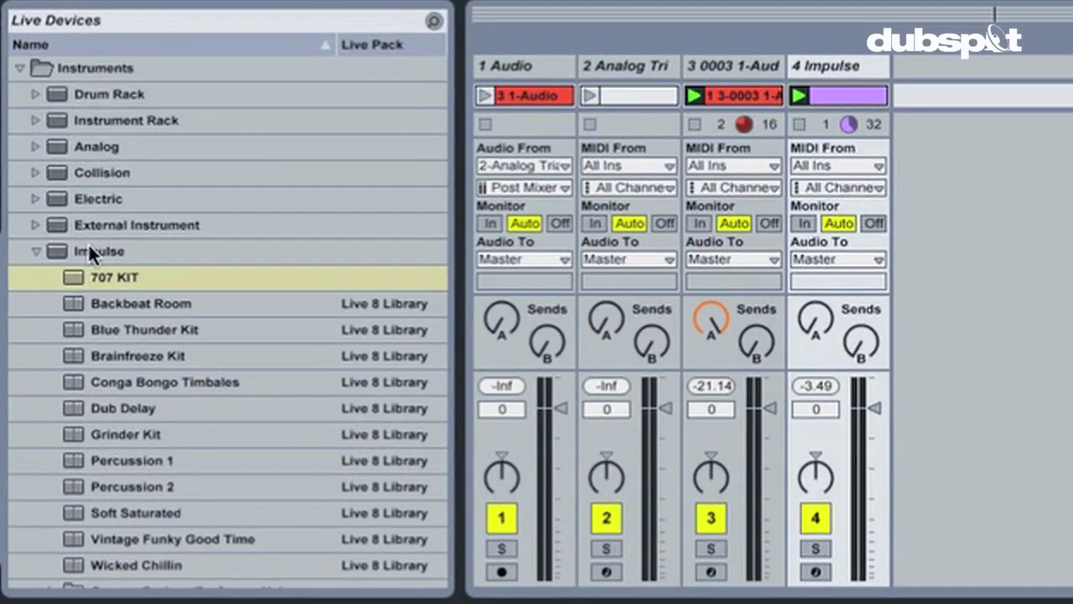
pyautogui.click(113, 179)
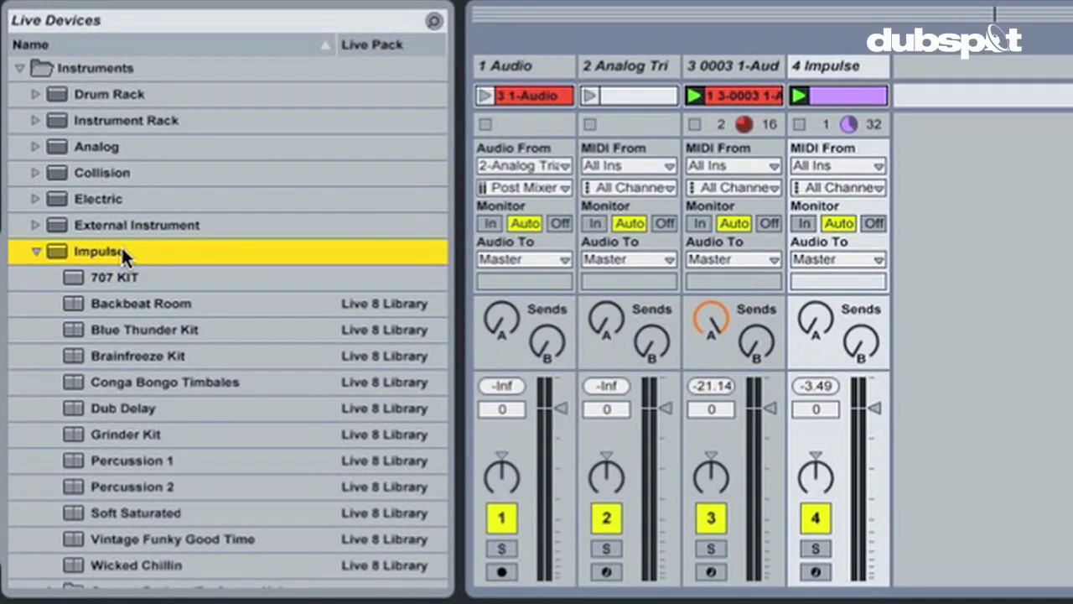
# Load 707 KIT on a new track, copy the drum clip there, keep only Kick-707 notes, and mute it
pyautogui.moveTo(117, 288); pyautogui.dragTo(889, 95)
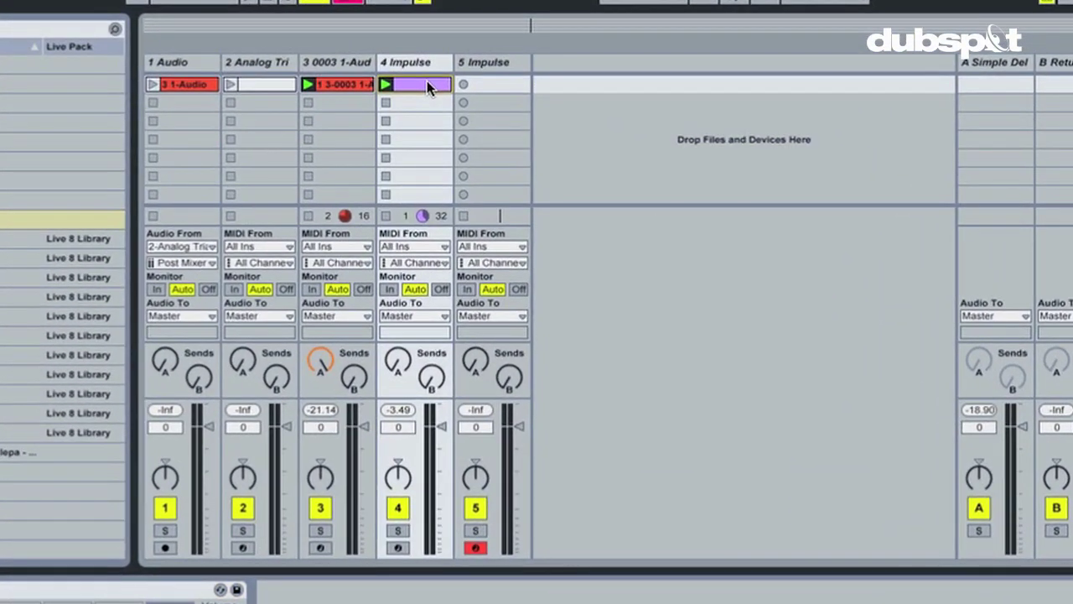
pyautogui.moveTo(426, 80); pyautogui.dragTo(493, 85)
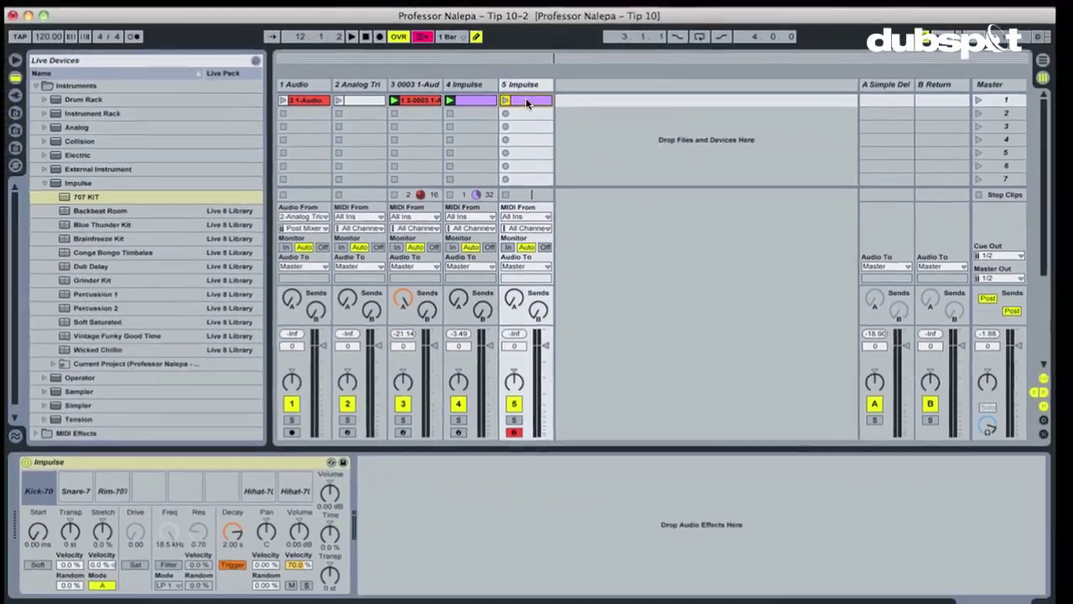
pyautogui.click(511, 93)
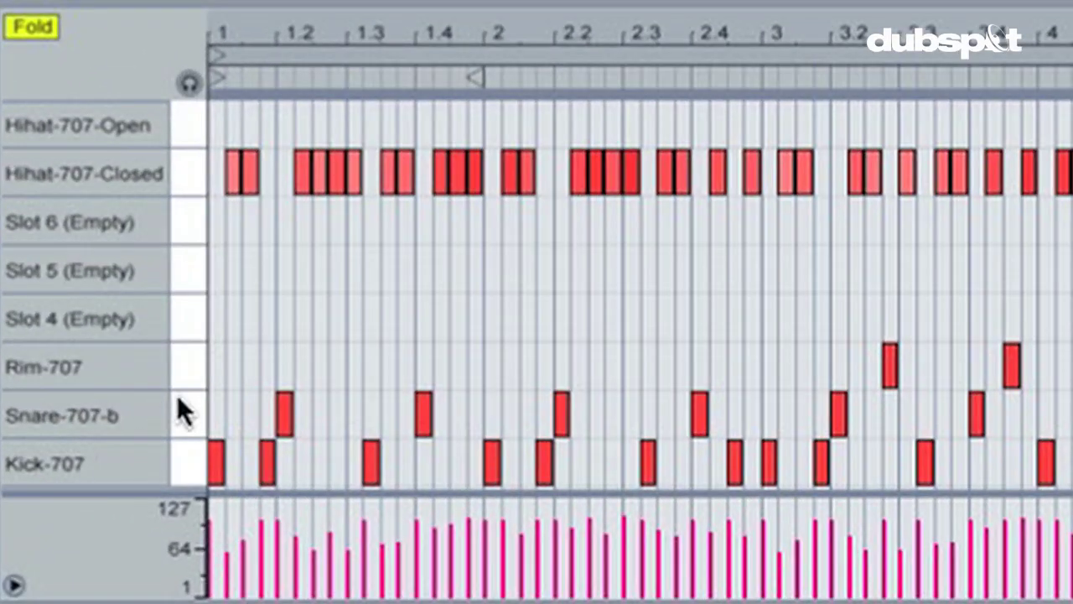
pyautogui.moveTo(177, 395); pyautogui.dragTo(188, 89)
pyautogui.press('Delete')
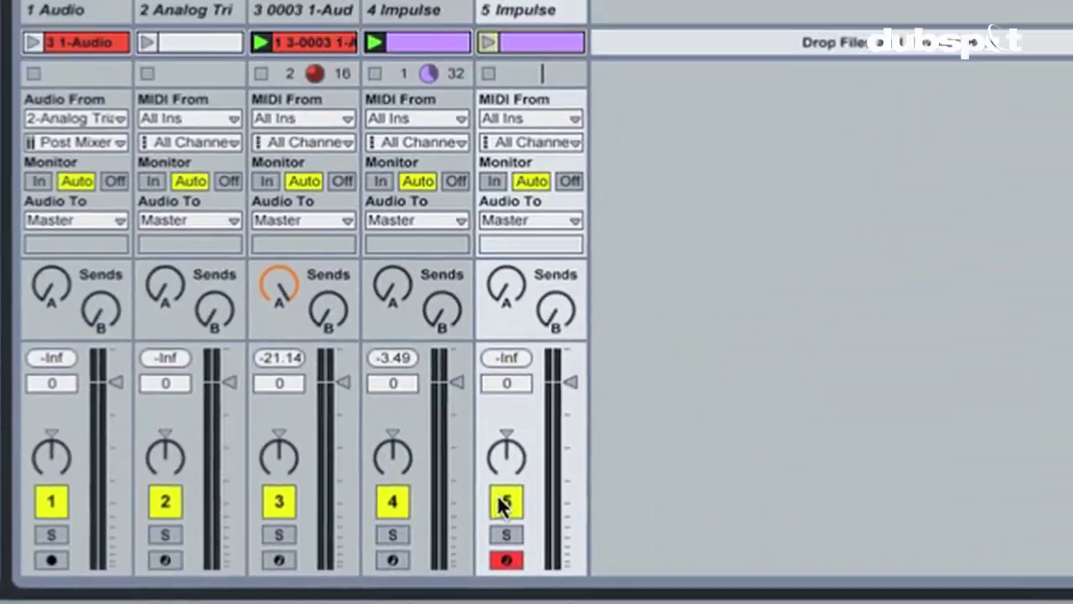
pyautogui.click(503, 501)
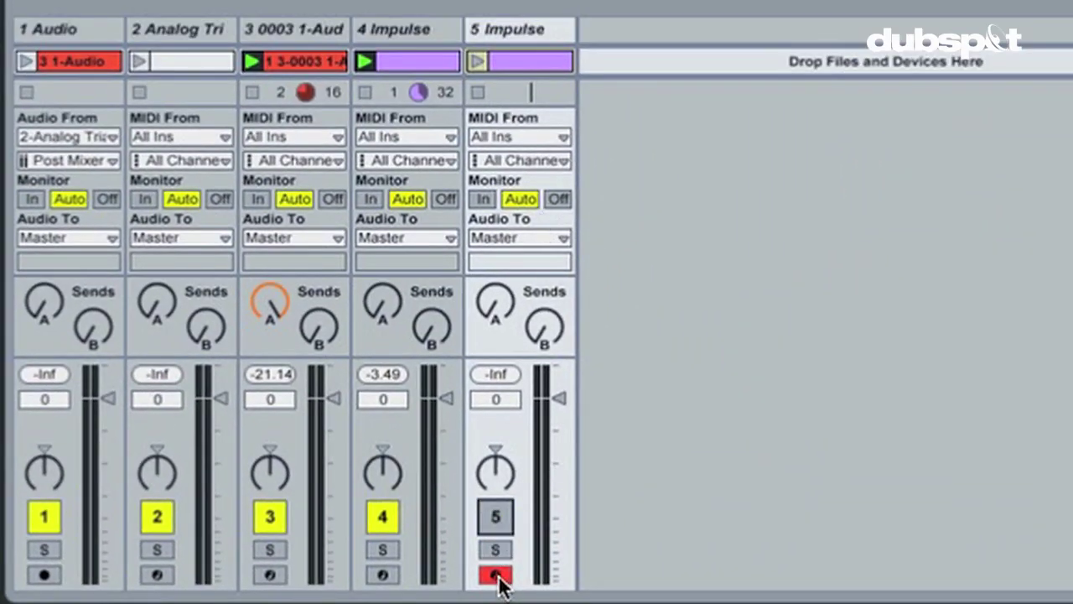
# Rename the fifth Impulse track to 'GHOST', then select track 3
pyautogui.click(530, 29)
pyautogui.hotkey('ctrl', 'alt', 'l')
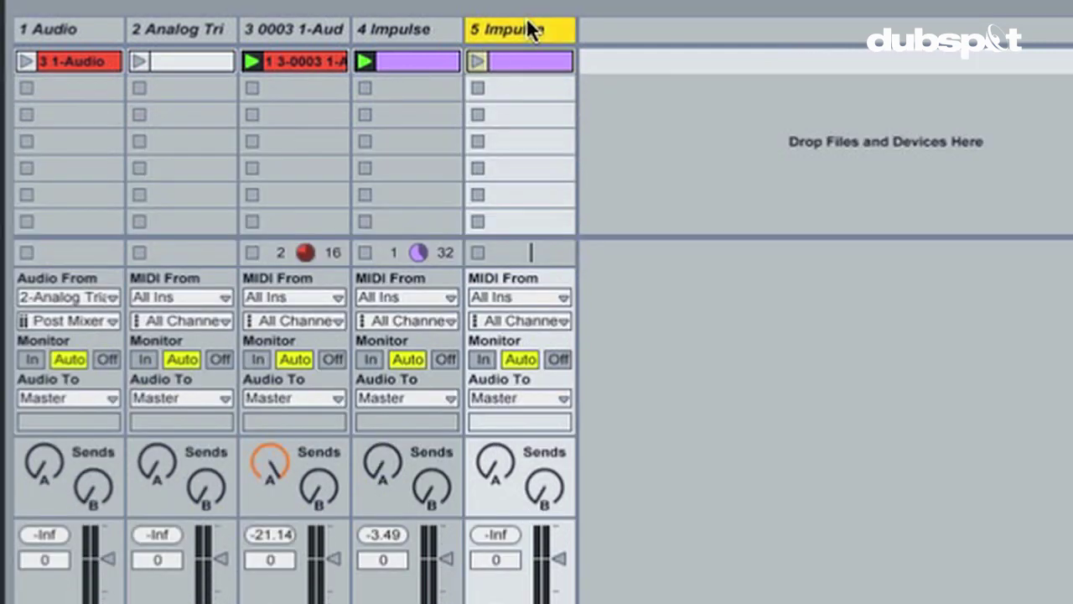
pyautogui.write('GHOST')
pyautogui.press('Return')
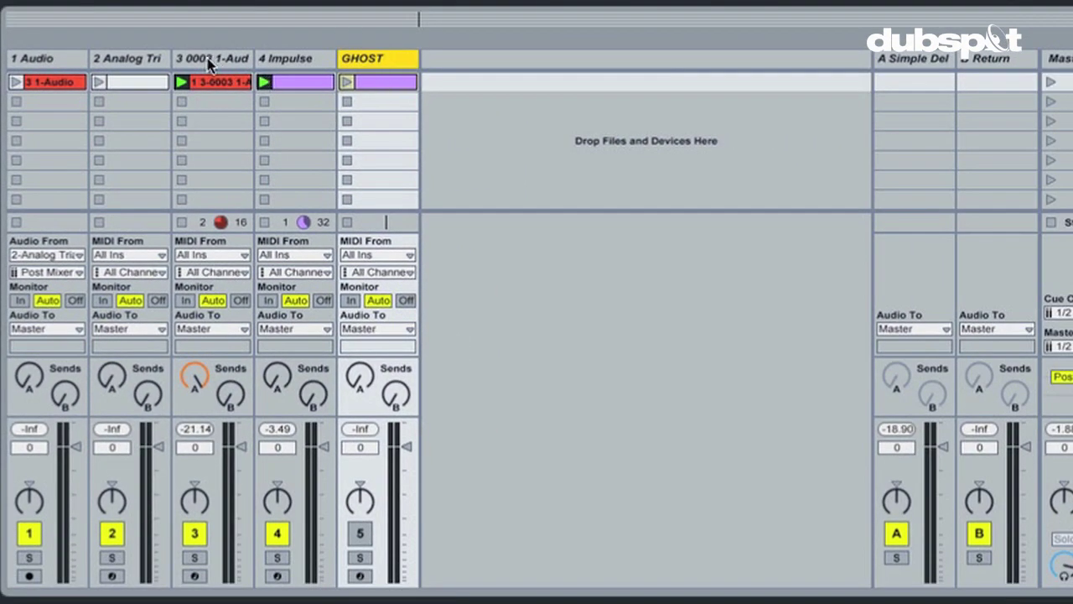
pyautogui.click(210, 65)
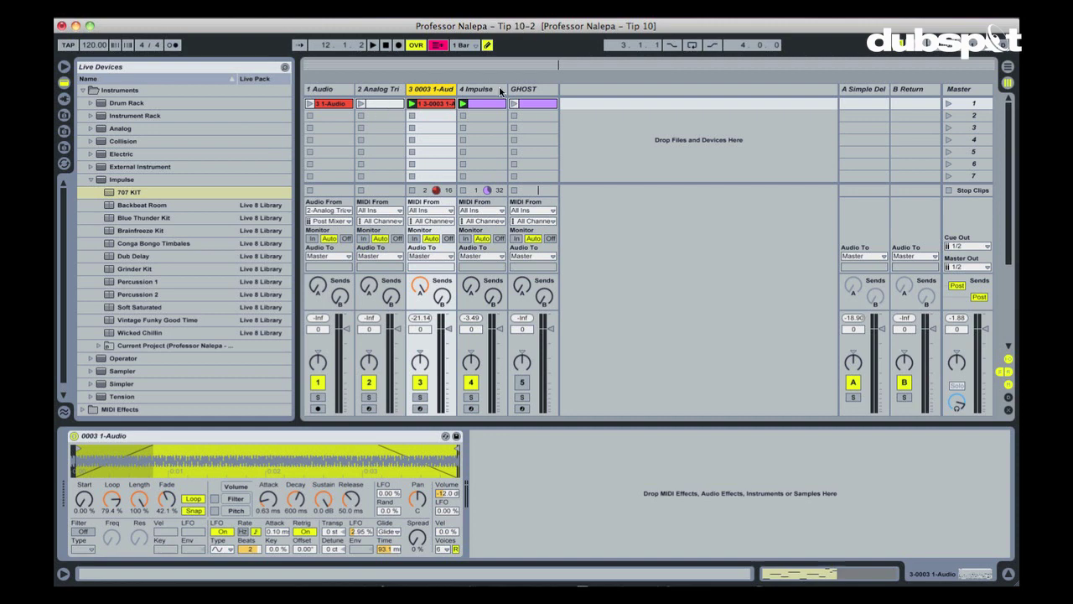
# Launch GHOST's kick-only clip and sort the browser's device list by name descending
pyautogui.click(486, 89)
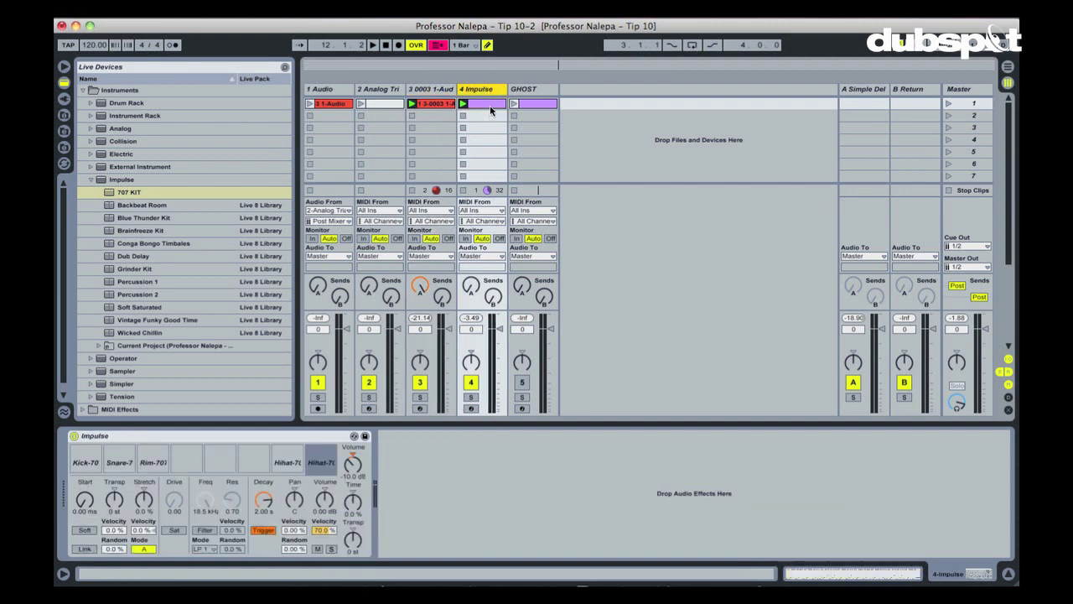
pyautogui.click(536, 89)
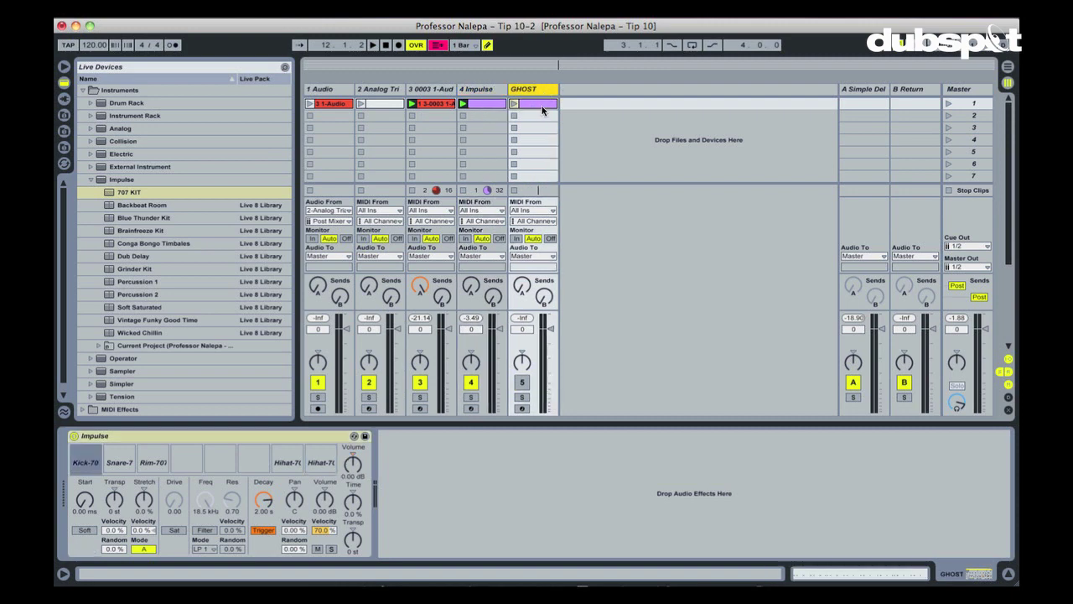
pyautogui.click(543, 109)
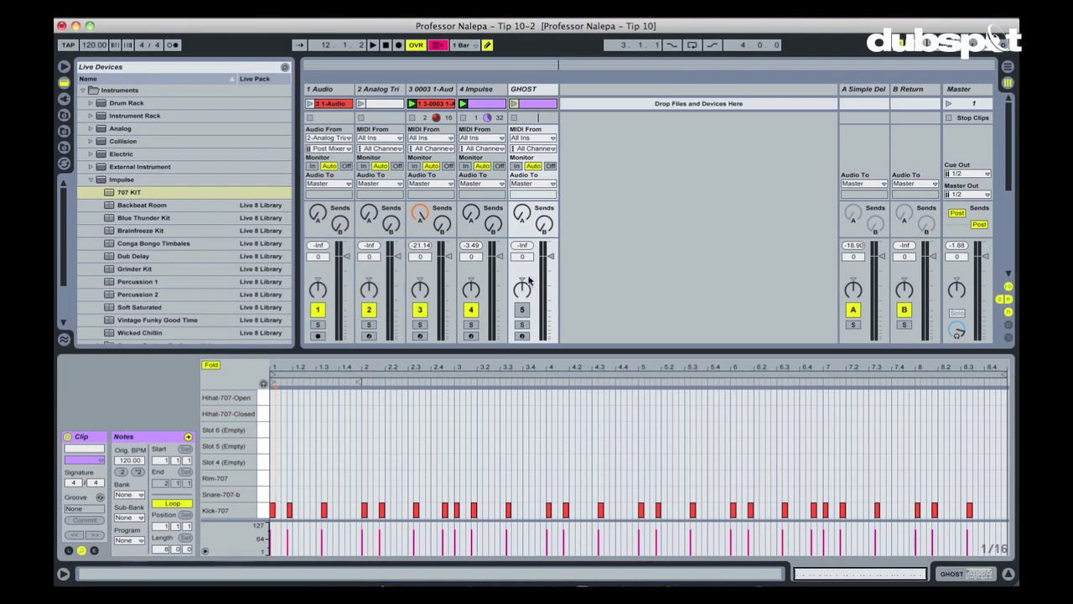
pyautogui.click(515, 104)
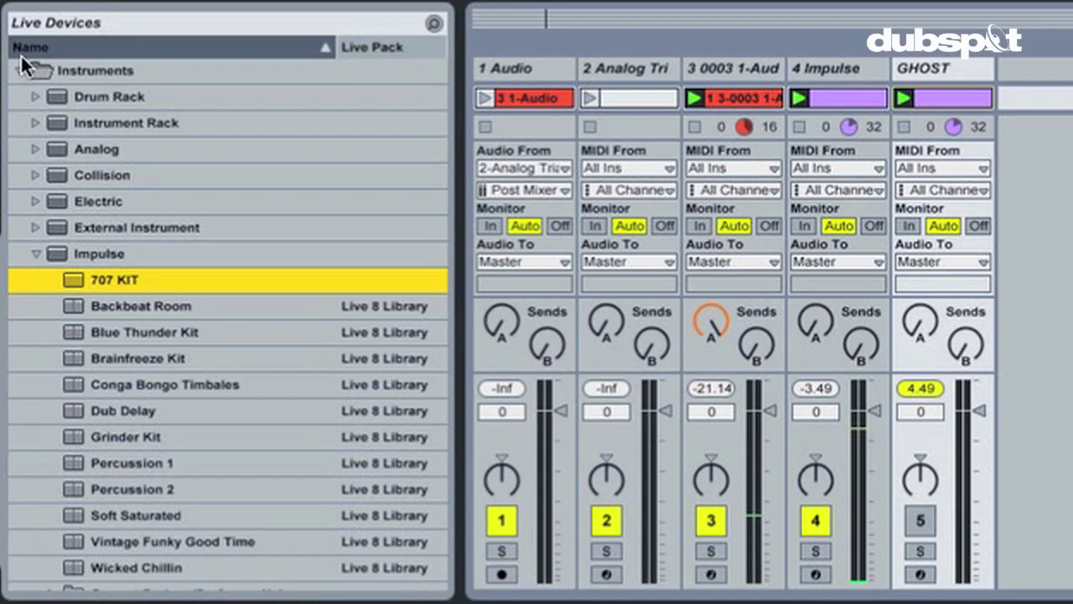
pyautogui.click(20, 52)
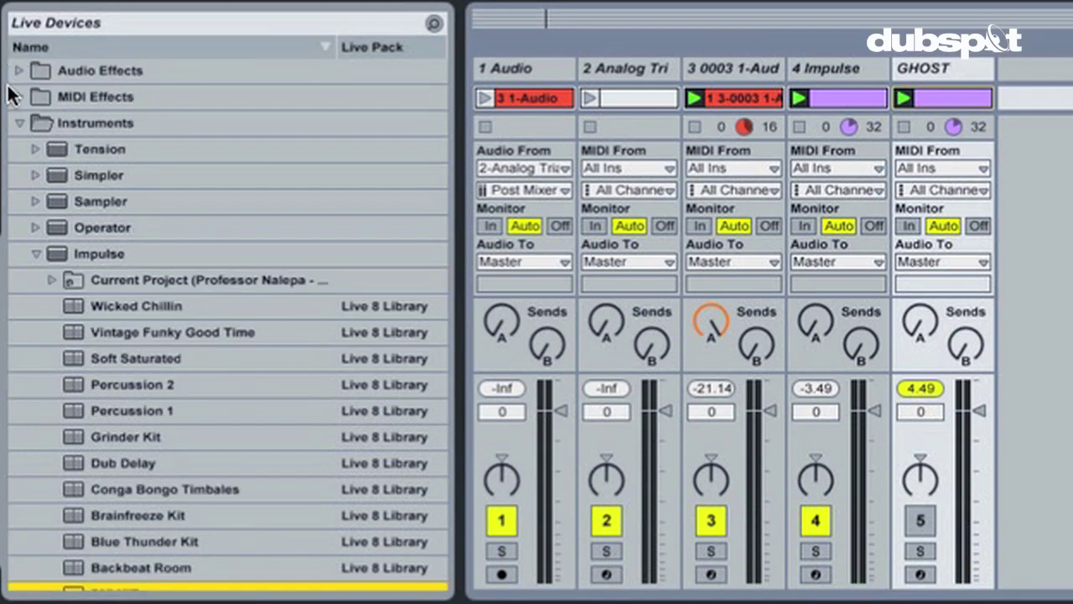
# Load a Compressor on track 3 and enable its sidechain with GHOST as the Audio From source
pyautogui.click(17, 72)
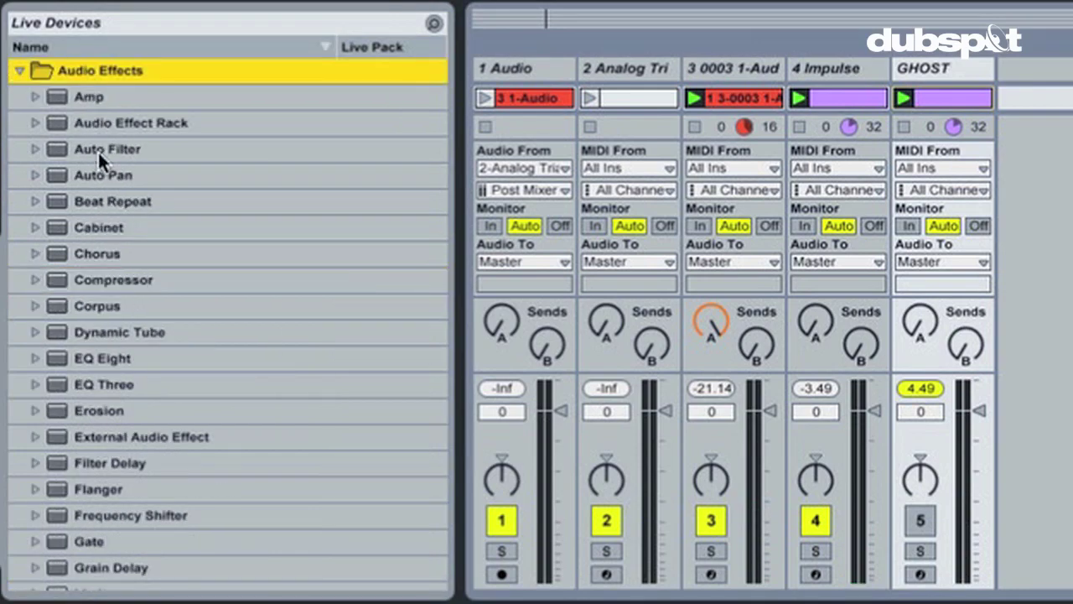
pyautogui.click(97, 281)
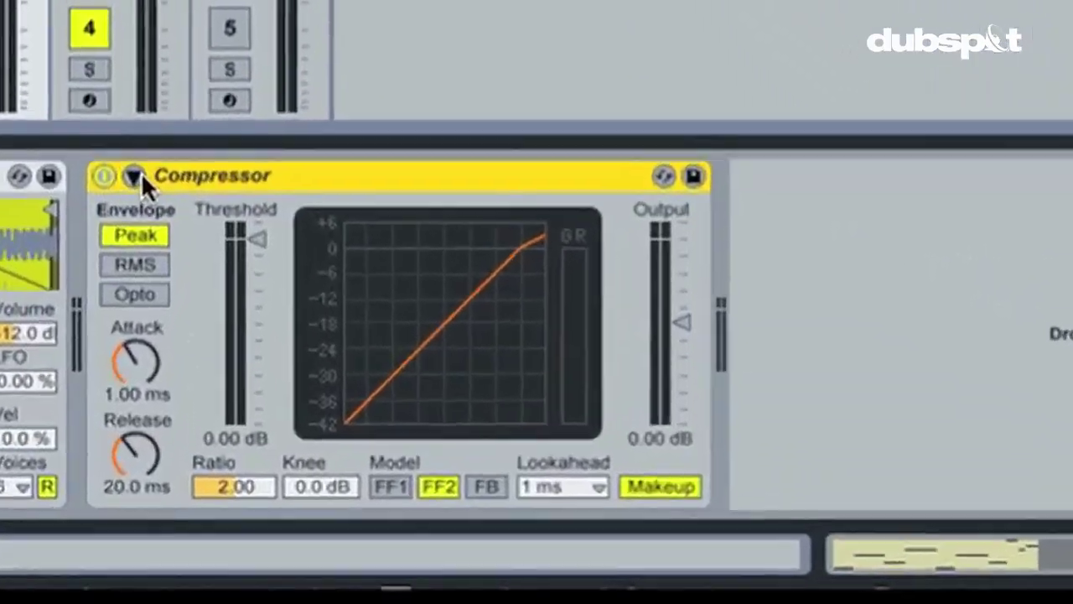
pyautogui.click(488, 436)
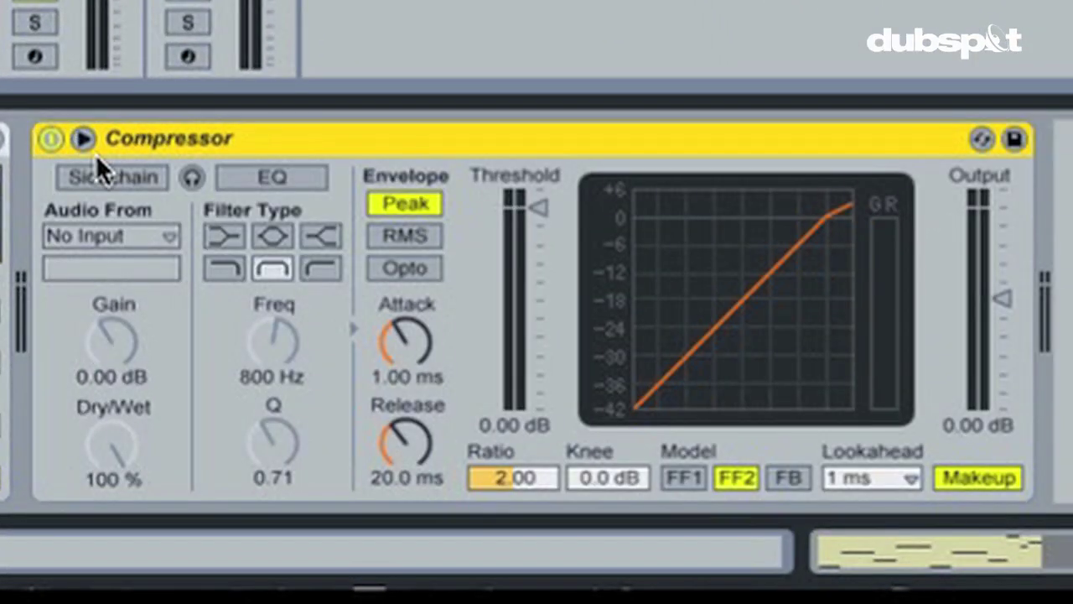
pyautogui.click(113, 179)
pyautogui.click(126, 235)
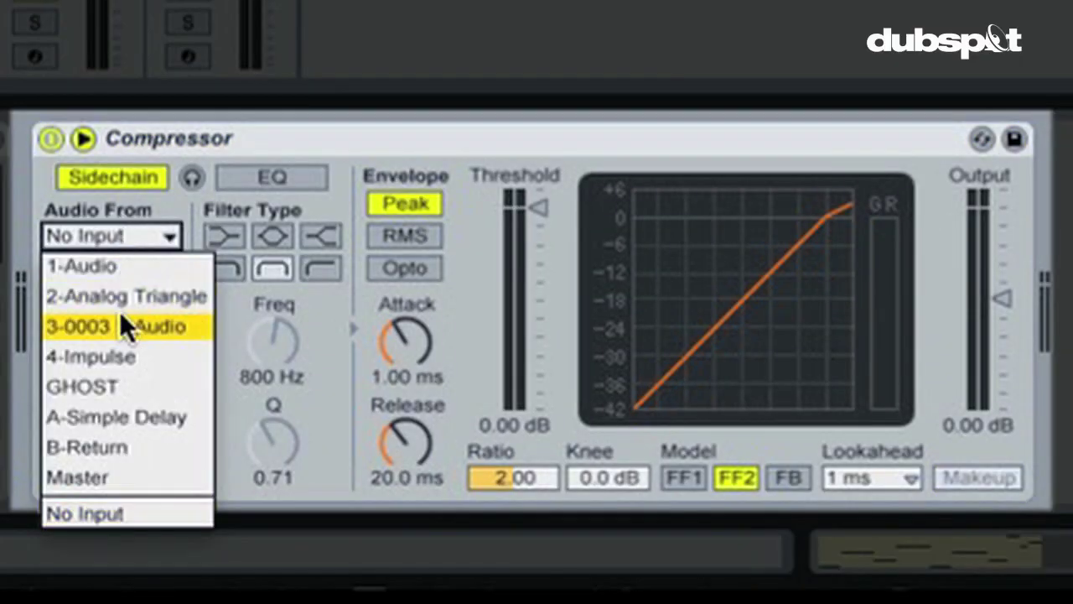
pyautogui.click(121, 386)
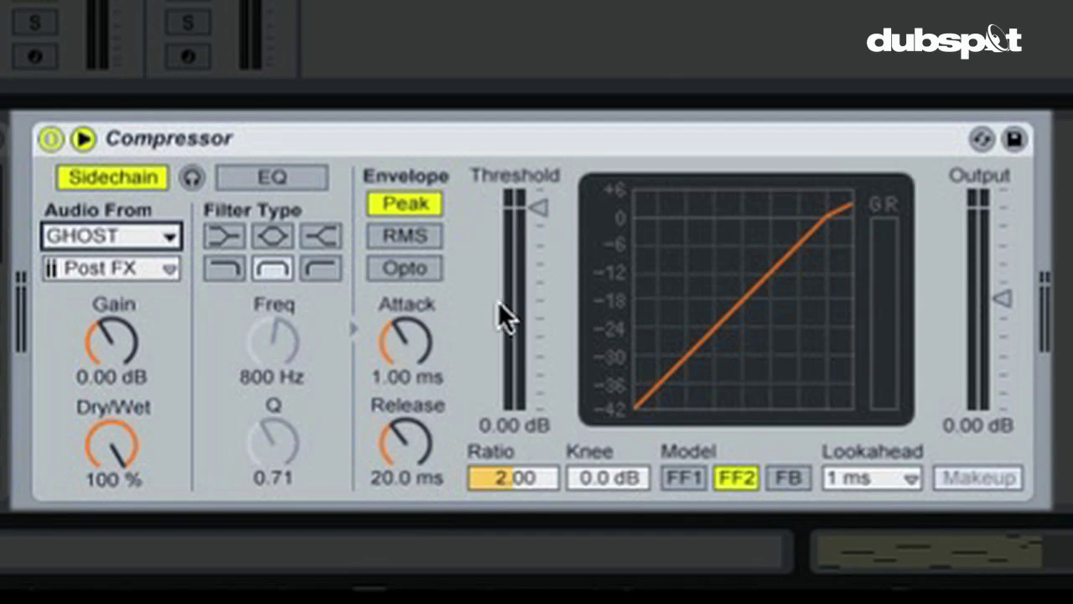
# Set the compressor threshold to about -64 dB, knee to 18 dB, and ratio to 1.71
pyautogui.moveTo(498, 310)
pyautogui.mouseDown()
pyautogui.moveTo(530, 303)
pyautogui.moveTo(526, 286)
pyautogui.moveTo(528, 297)
pyautogui.mouseUp()
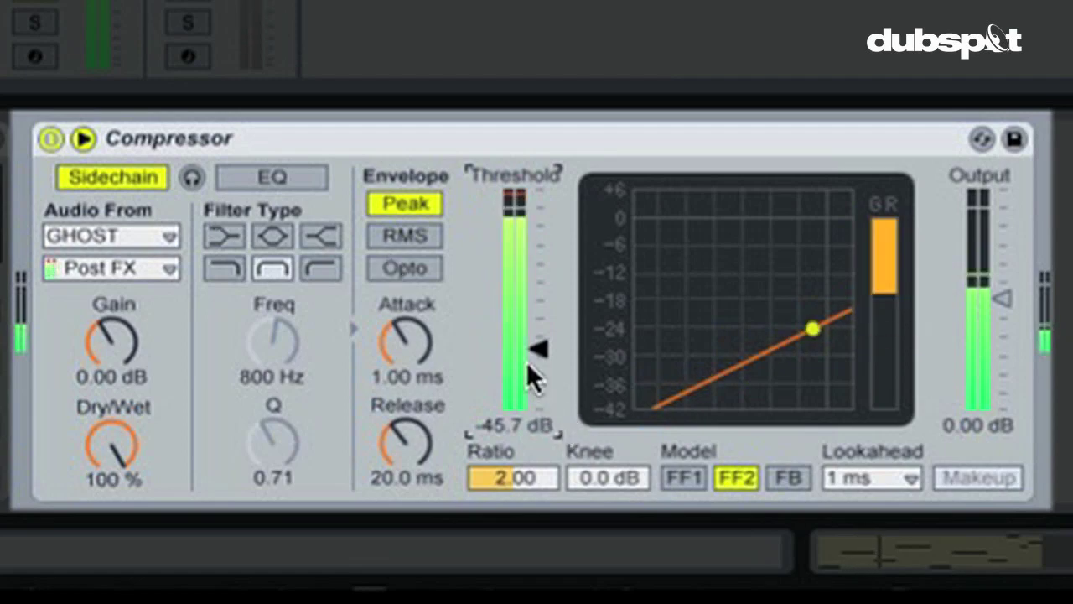
pyautogui.moveTo(532, 373)
pyautogui.mouseDown()
pyautogui.moveTo(531, 383)
pyautogui.moveTo(526, 363)
pyautogui.moveTo(529, 386)
pyautogui.mouseUp()
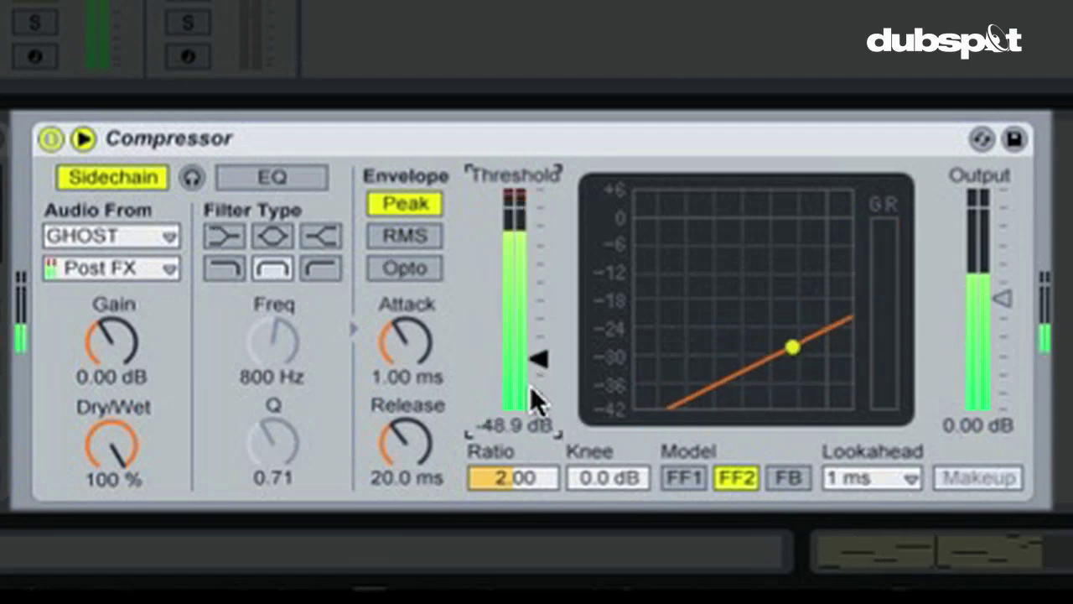
pyautogui.moveTo(595, 493); pyautogui.dragTo(599, 492)
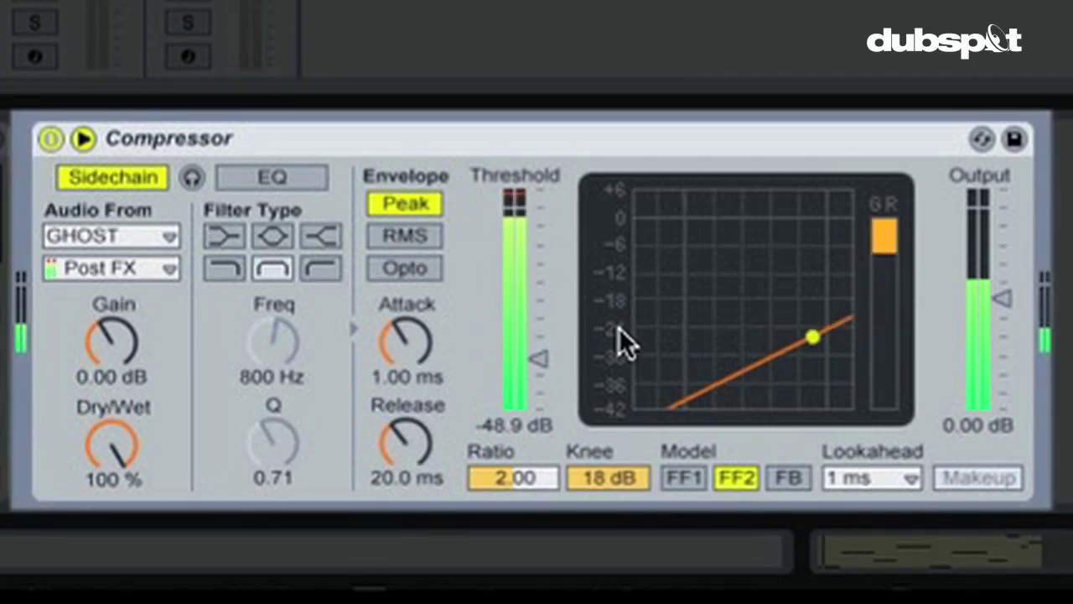
pyautogui.moveTo(531, 369)
pyautogui.mouseDown()
pyautogui.moveTo(528, 353)
pyautogui.moveTo(533, 369)
pyautogui.mouseUp()
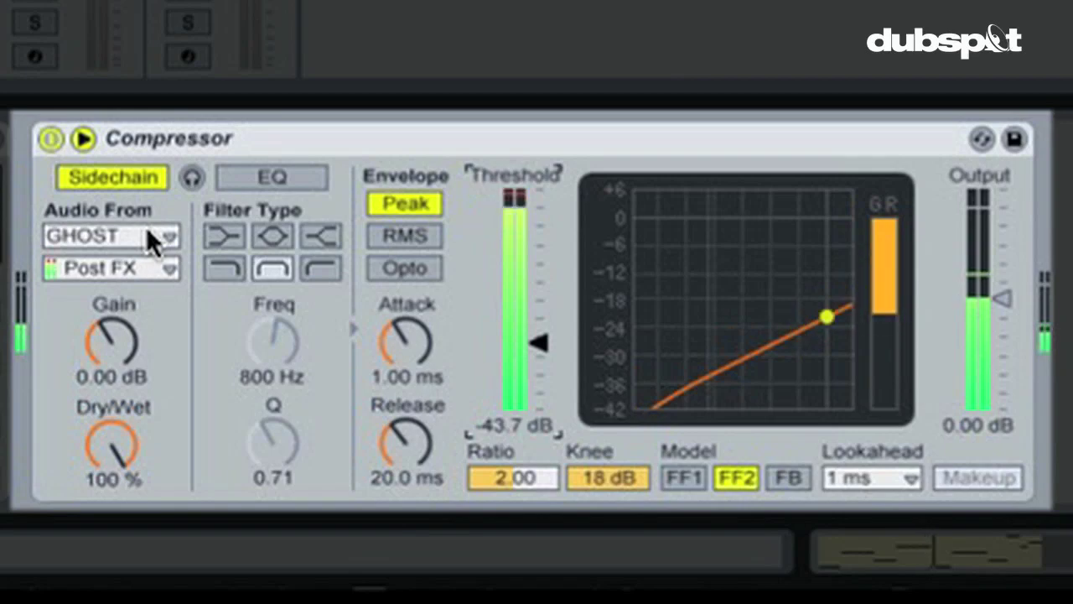
pyautogui.moveTo(528, 354); pyautogui.dragTo(532, 388)
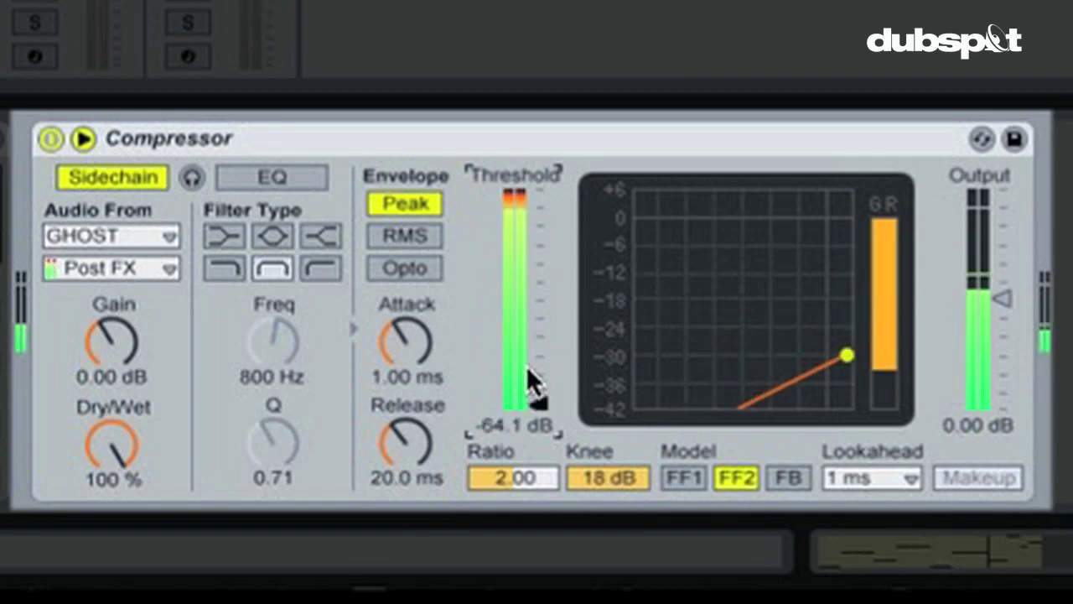
pyautogui.moveTo(530, 479); pyautogui.dragTo(530, 483)
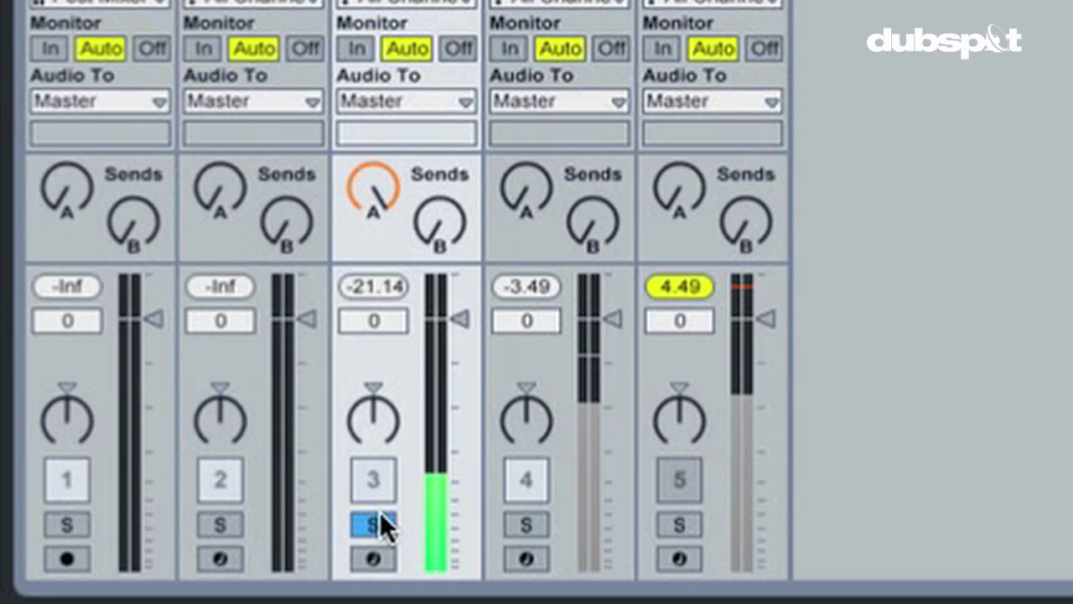
# Unsolo track 3, switch the sidechain source to 4-Impulse, and nudge threshold to about -60.7 dB
pyautogui.click(414, 410)
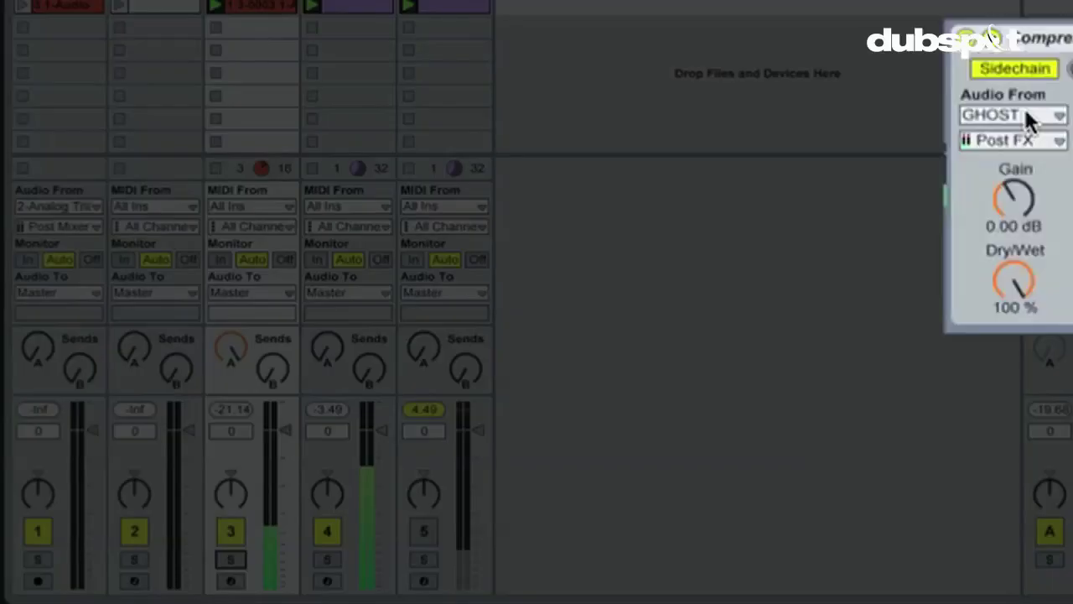
pyautogui.click(1028, 118)
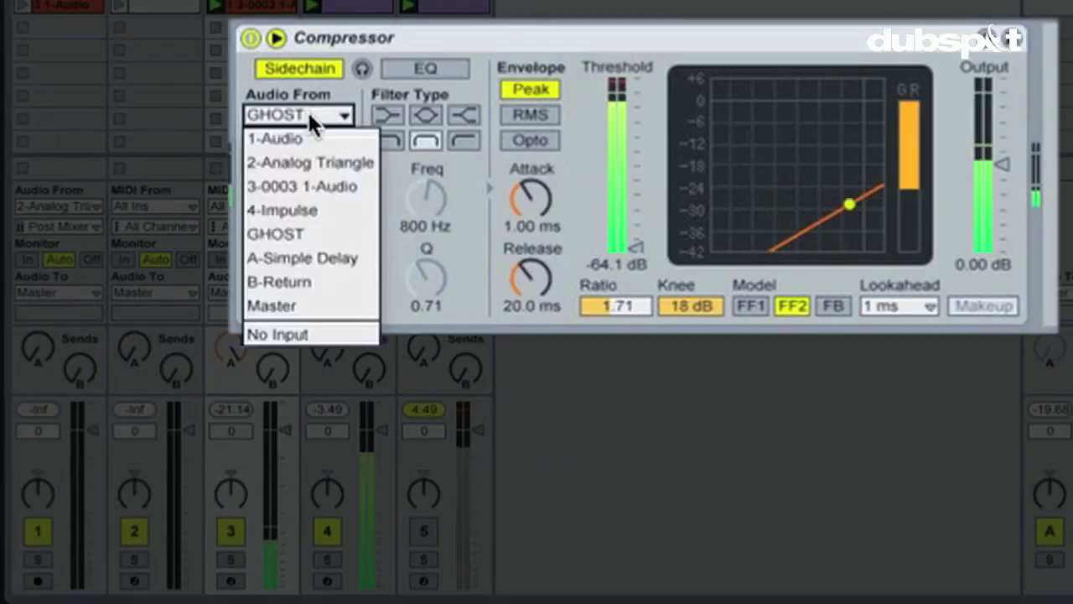
pyautogui.click(313, 207)
pyautogui.moveTo(628, 232); pyautogui.dragTo(634, 237)
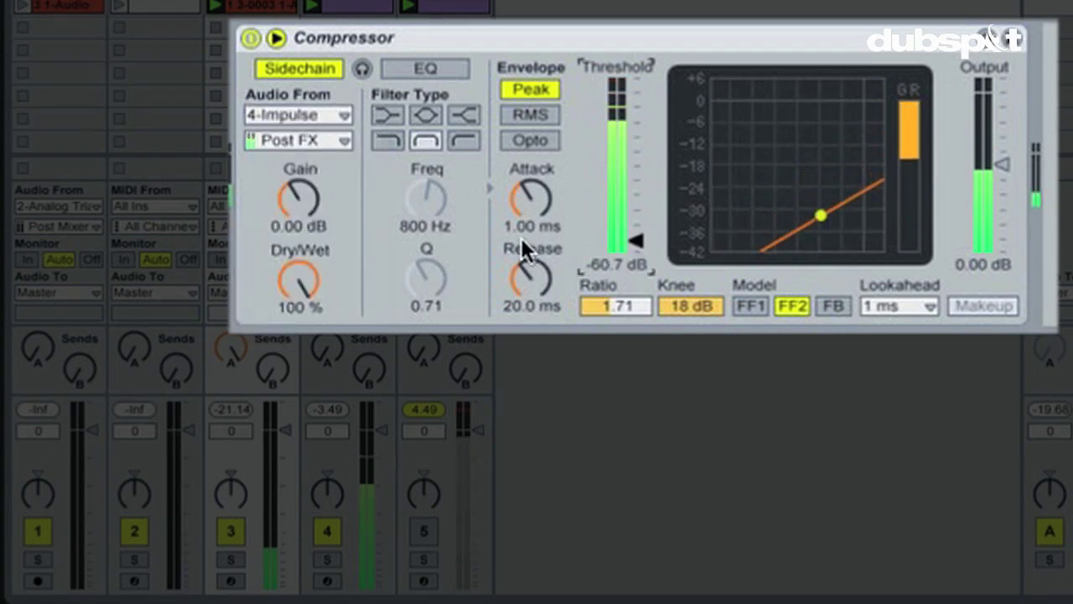
# Set the sidechain source back to GHOST and launch the clip in GHOST's second slot
pyautogui.click(335, 115)
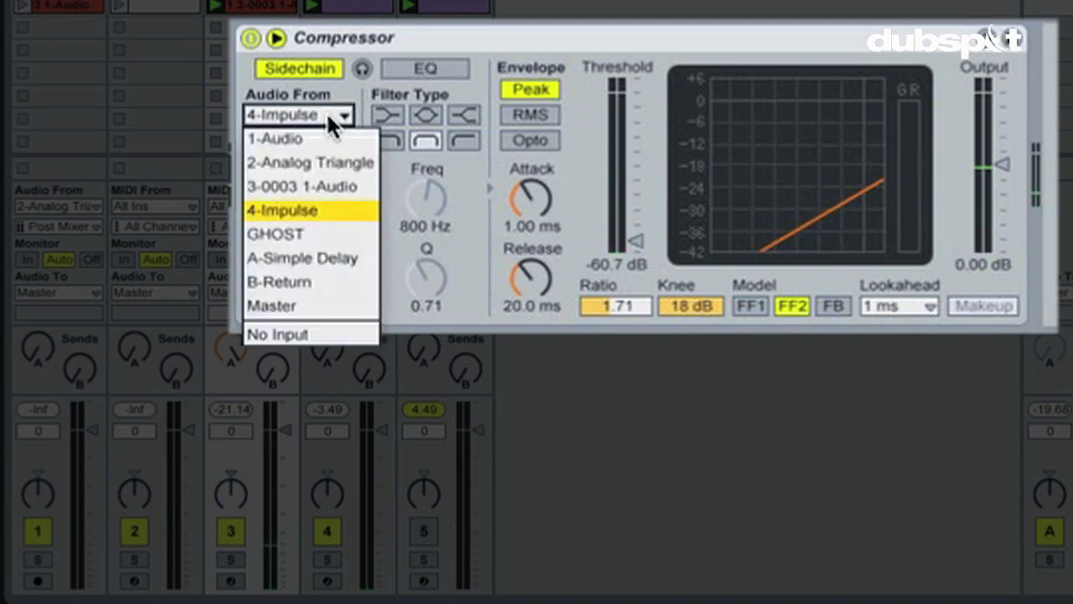
pyautogui.click(324, 223)
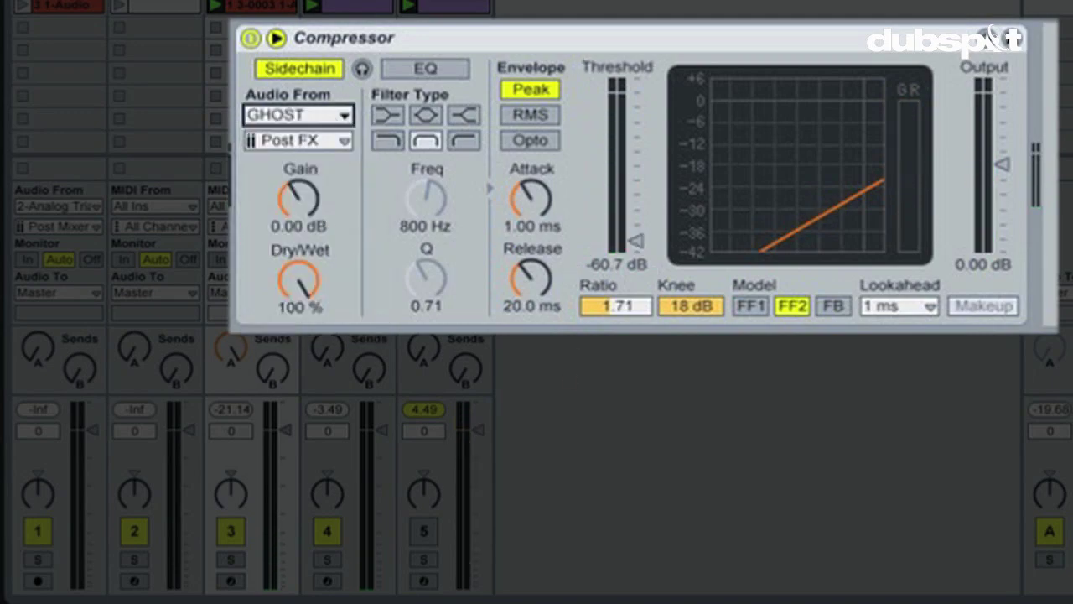
pyautogui.click(407, 27)
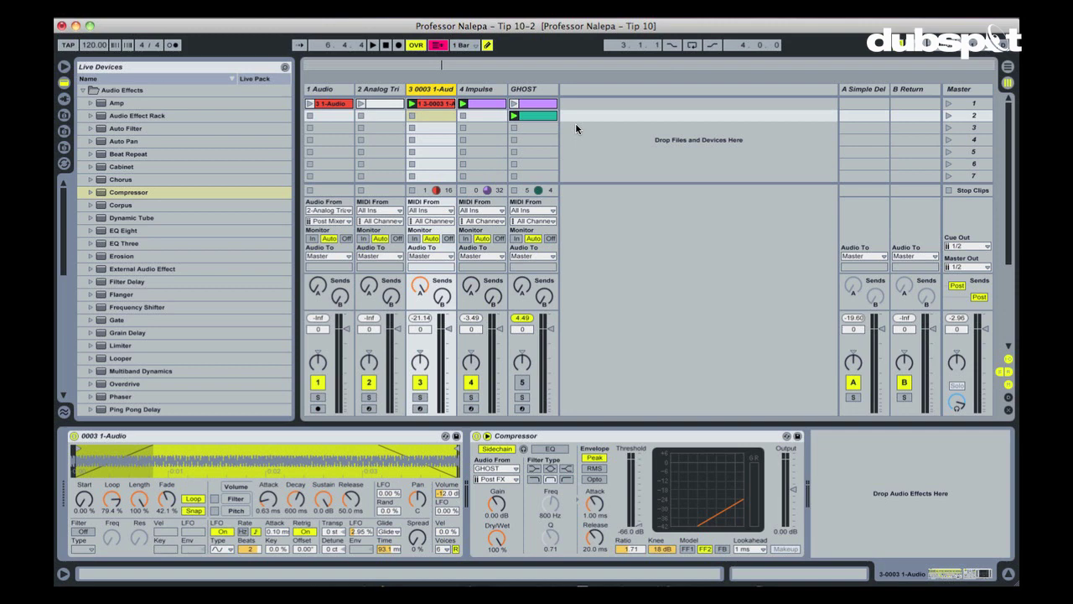
pyautogui.click(534, 109)
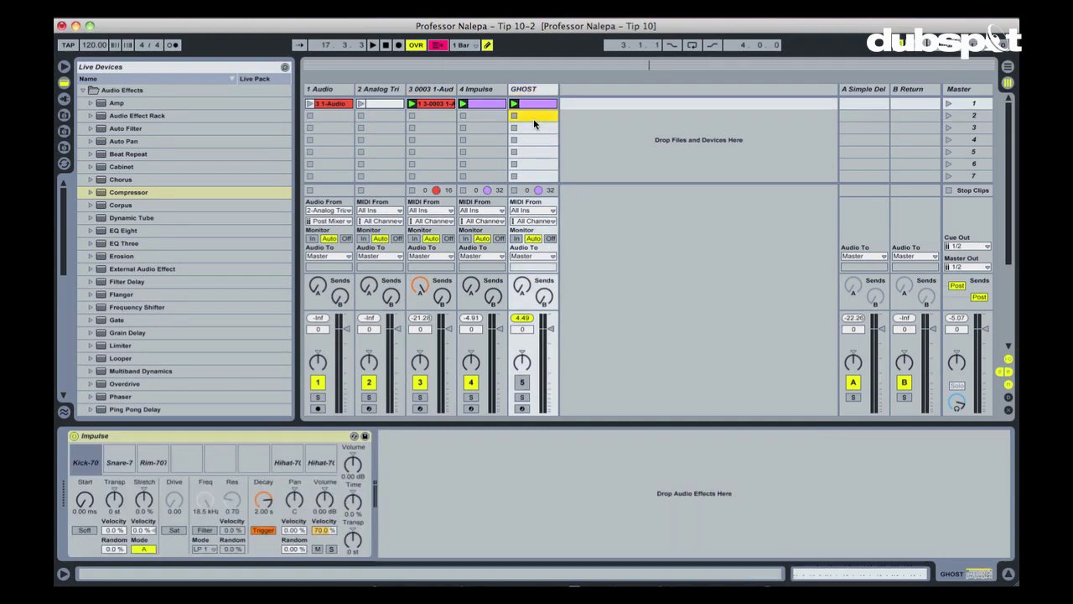
# Create a GHOST clip with Kick-707 notes on beats 1–4, launch it, and solo track 3
pyautogui.doubleClick(534, 119)
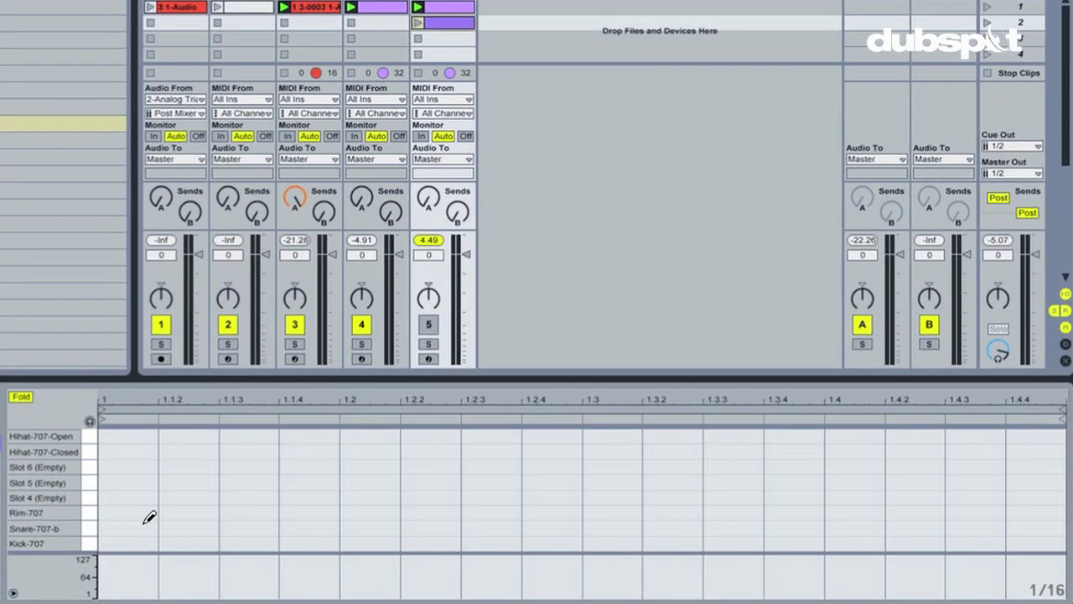
pyautogui.click(349, 543)
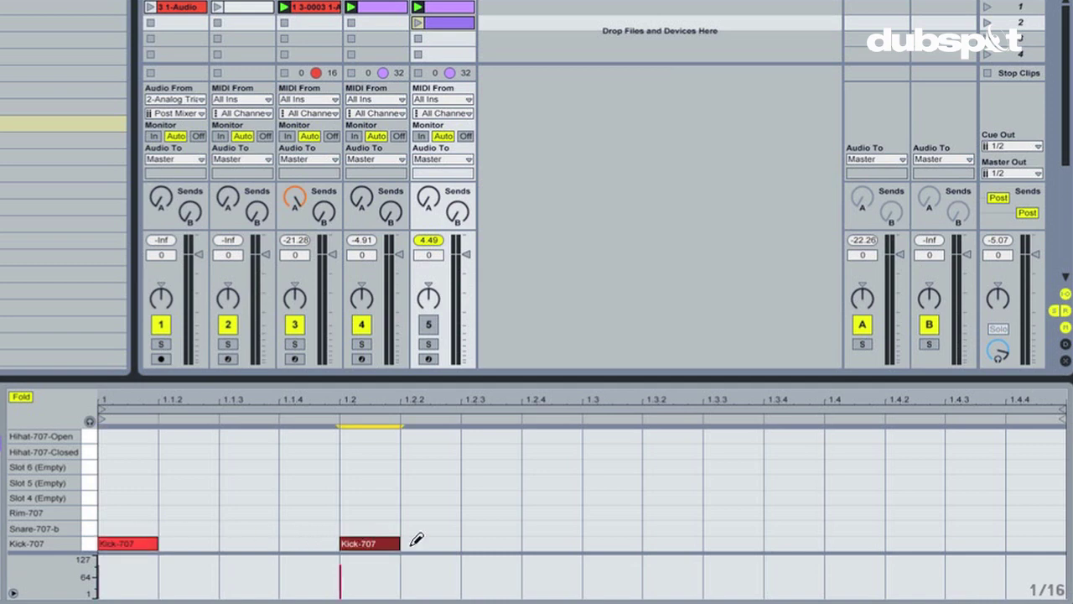
pyautogui.click(597, 544)
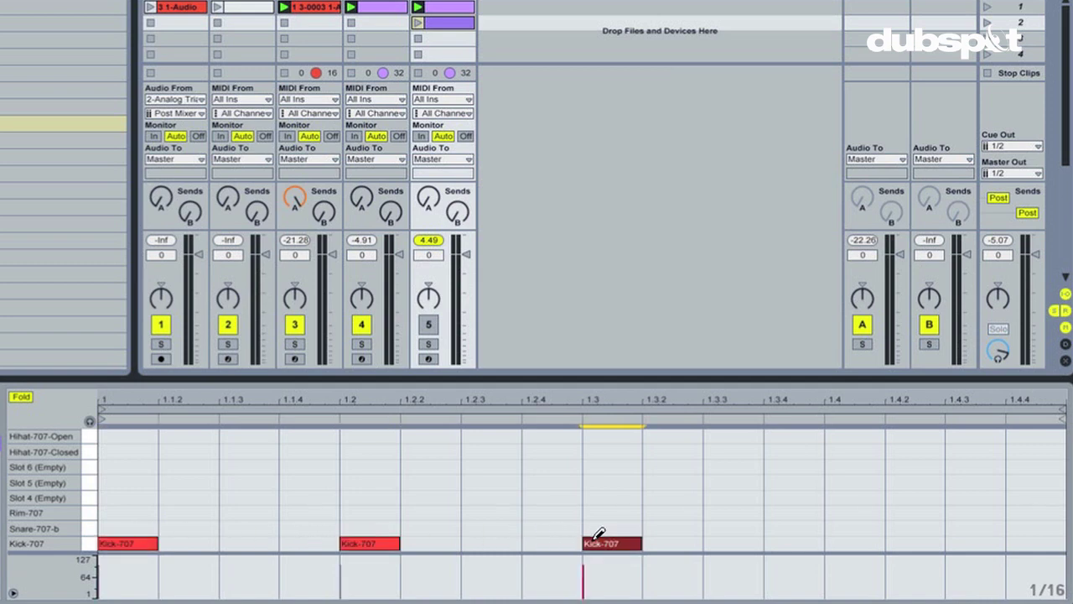
pyautogui.click(842, 541)
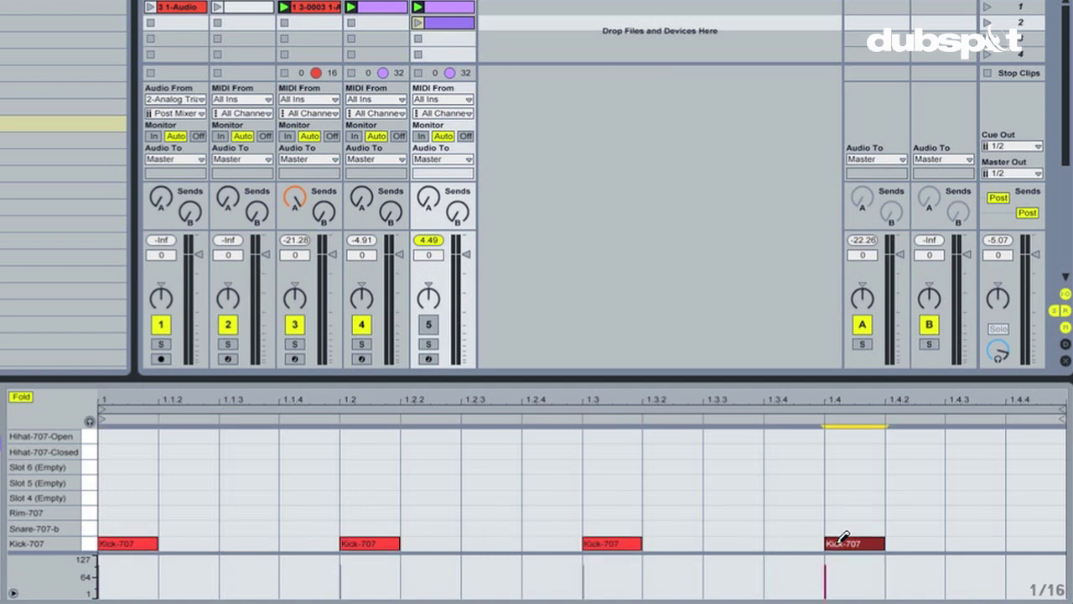
pyautogui.click(419, 22)
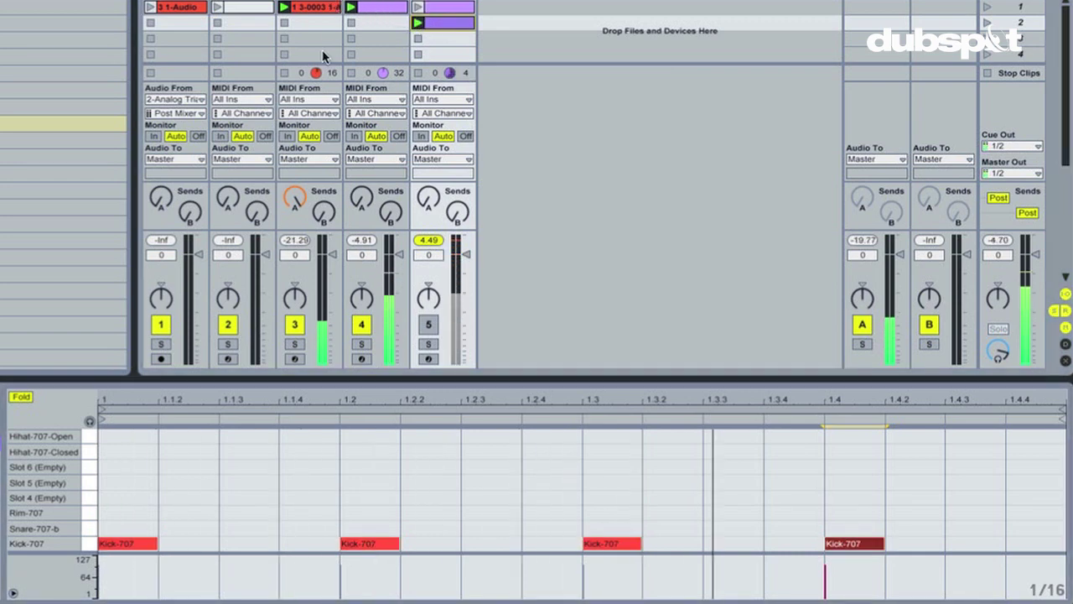
pyautogui.click(294, 344)
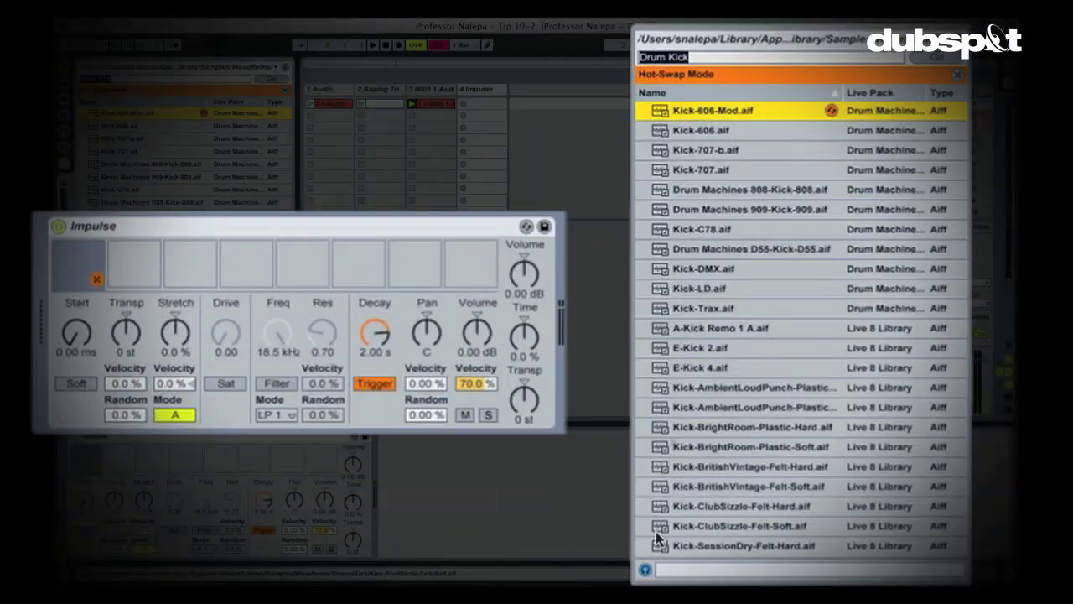
# Load Kick-707, the 707 snare, Rim-707 and two 707 hihats into Impulse, and save the kit as 707 KIT
pyautogui.press('Down')
pyautogui.press('Down')
pyautogui.press('Down')
pyautogui.click(135, 265)
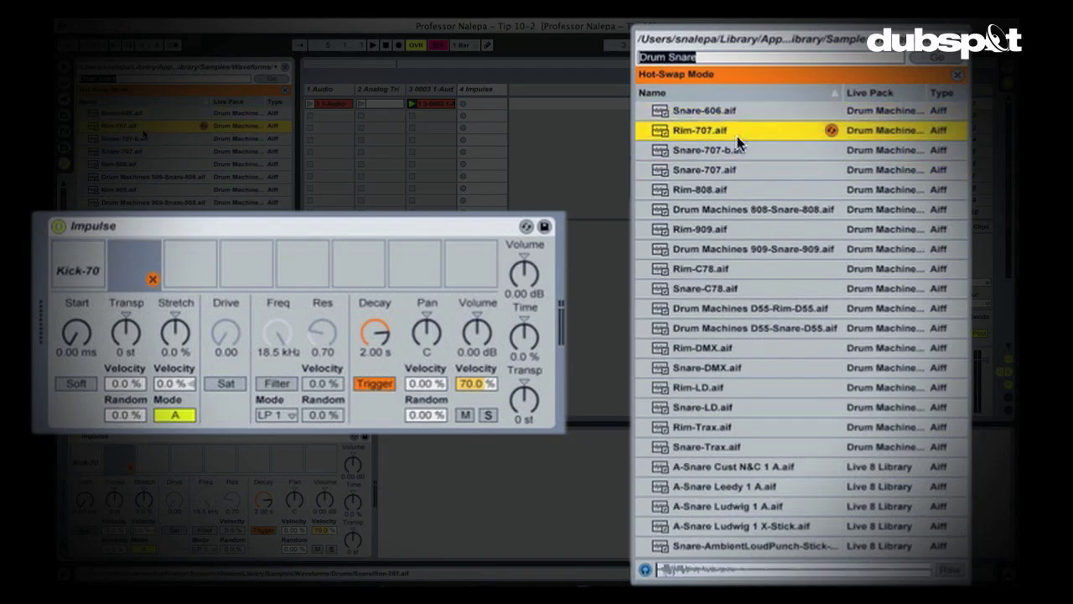
pyautogui.press('Down')
pyautogui.click(153, 462)
pyautogui.press('Up')
pyautogui.click(288, 460)
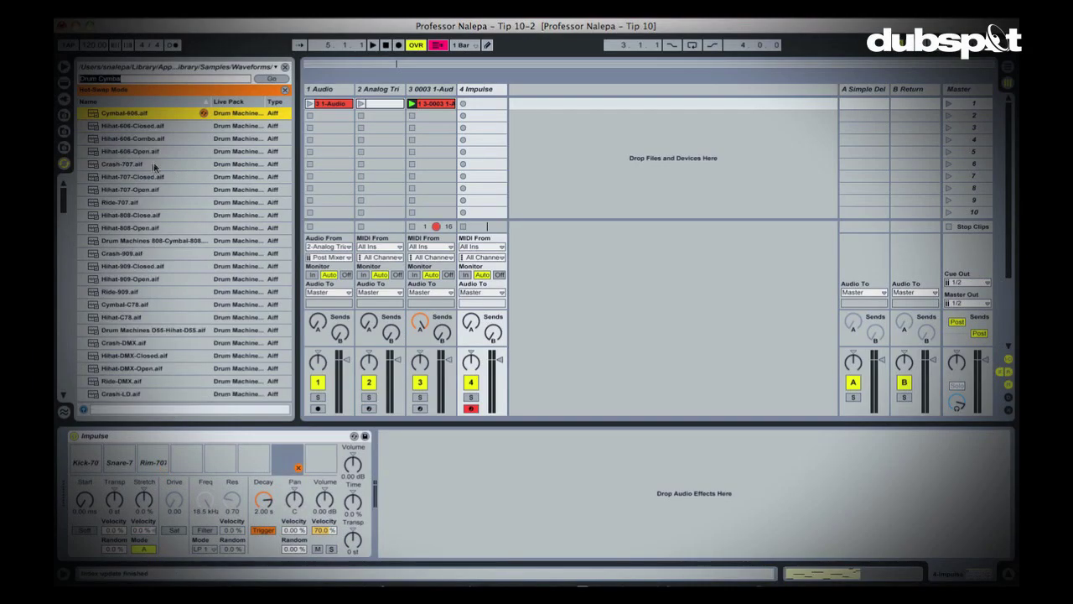
pyautogui.click(321, 459)
pyautogui.click(133, 186)
pyautogui.click(333, 469)
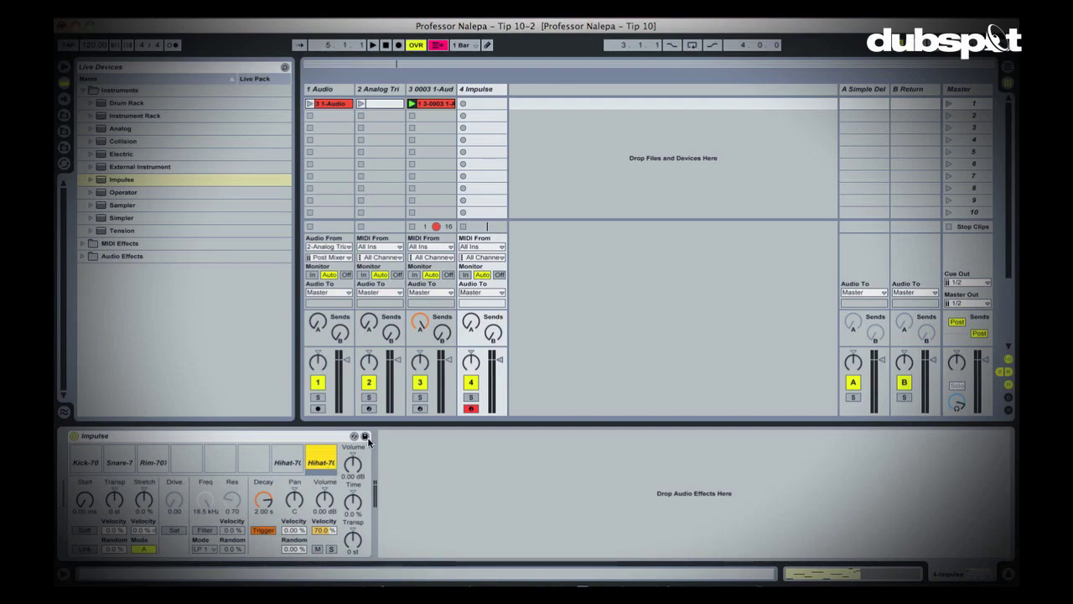
pyautogui.click(364, 437)
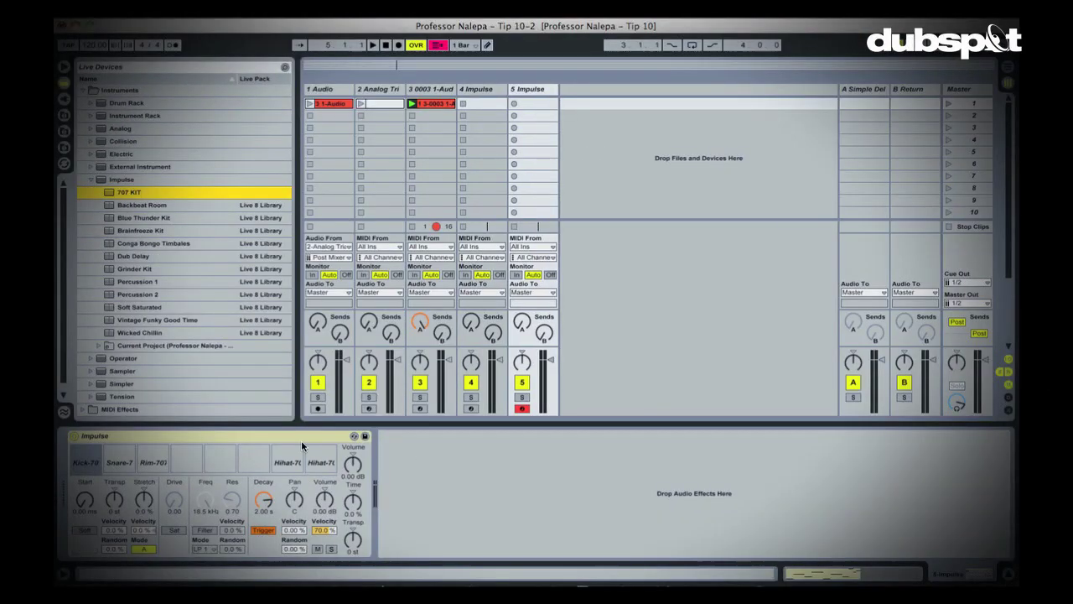
# Delete the extra test Impulse track and create an empty MIDI clip on track 4
pyautogui.click(526, 89)
pyautogui.press('Delete')
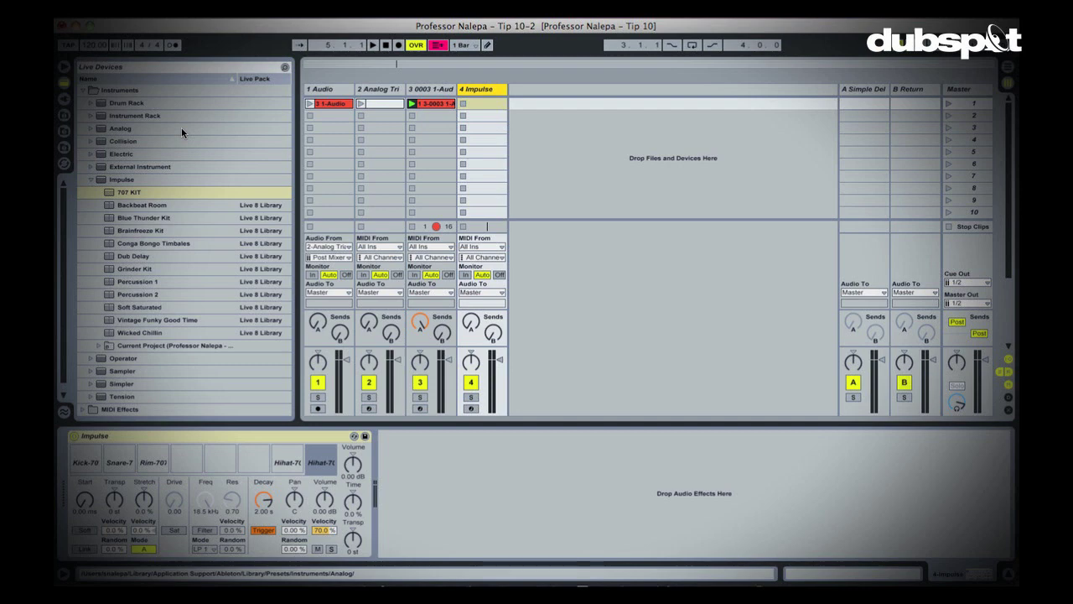
pyautogui.doubleClick(483, 103)
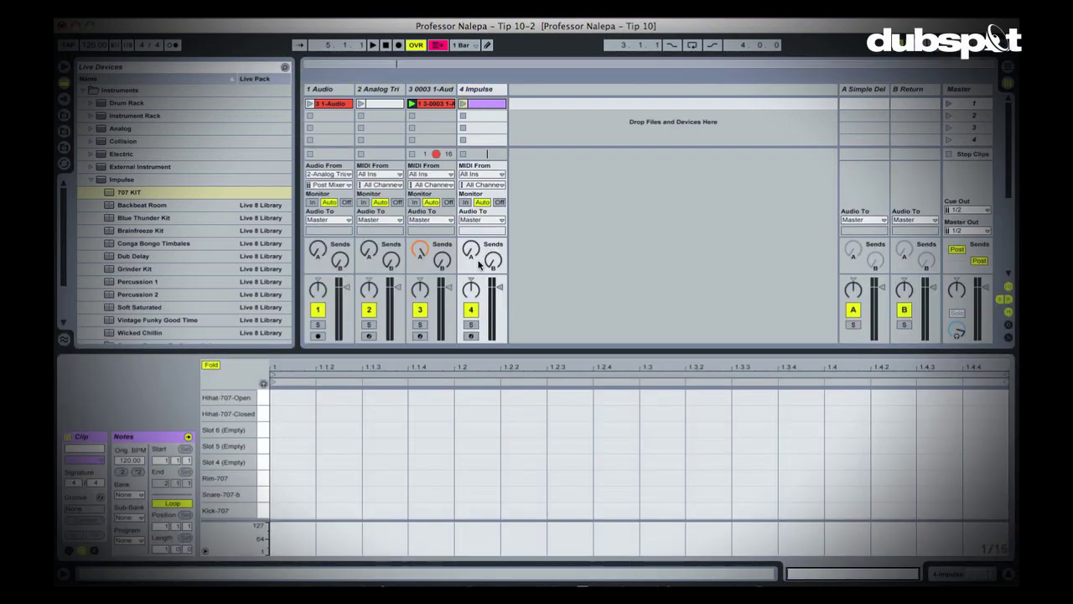
# In Draw mode, draw two kicks and a snare on beat 2, then start the clip playing
pyautogui.hotkey('ctrl', 'b')
pyautogui.click(293, 510)
pyautogui.click(430, 510)
pyautogui.click(477, 494)
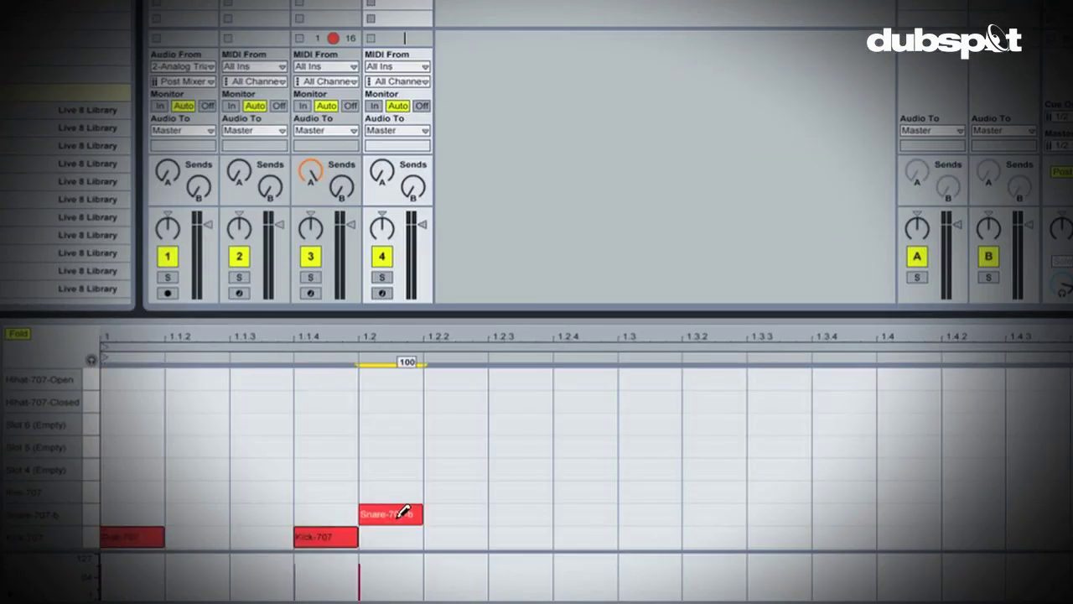
pyautogui.press('Return')
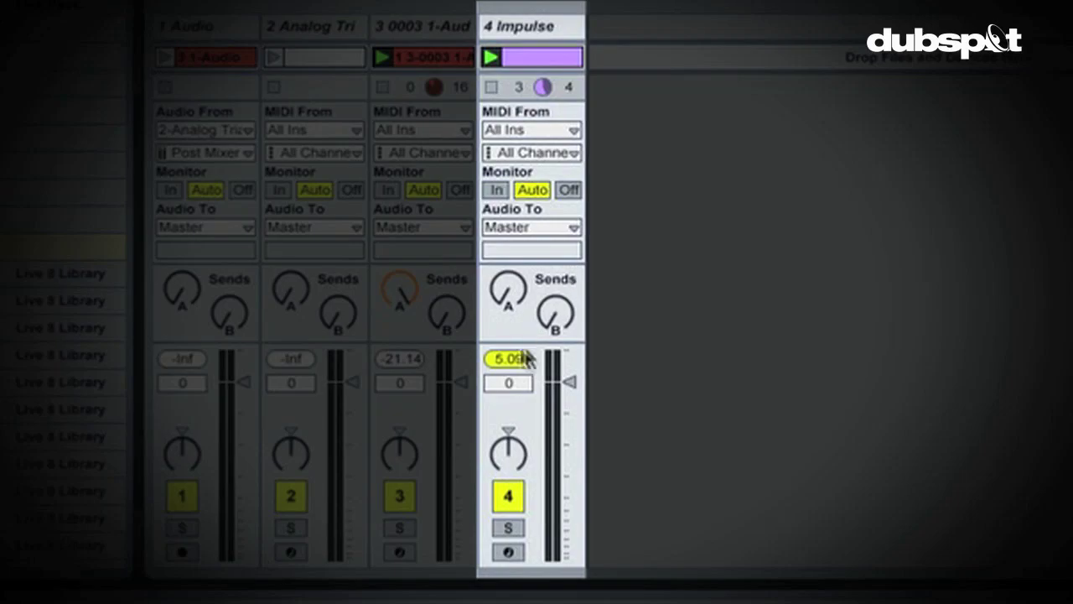
# Fill the Hihat-707-Closed row across the bar and erase the hihats clashing with kicks and snares
pyautogui.doubleClick(494, 90)
pyautogui.hotkey('shift', 'Tab')
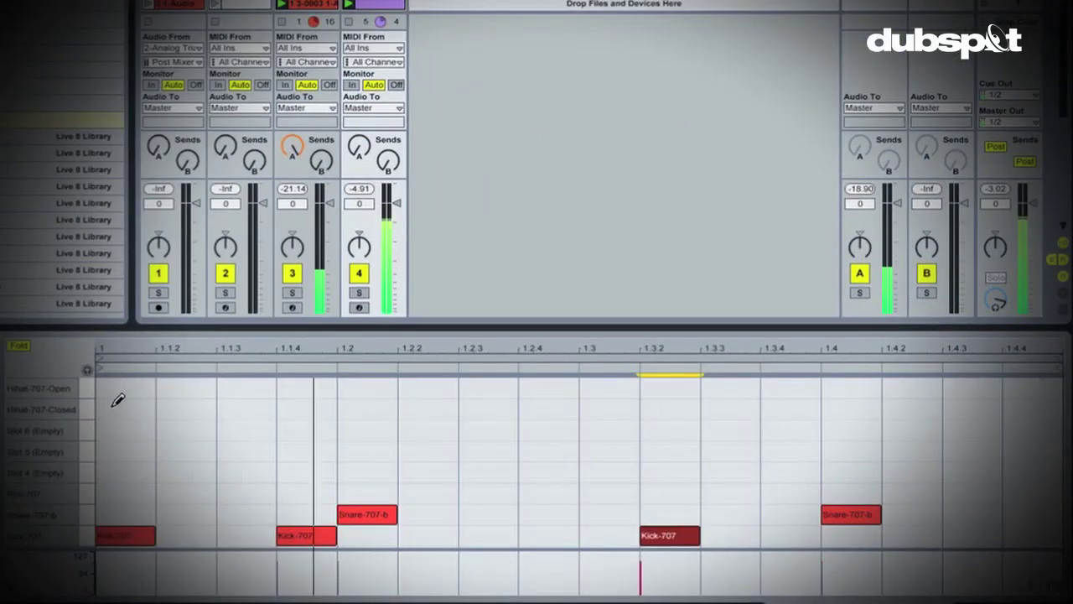
pyautogui.moveTo(117, 409); pyautogui.dragTo(402, 408)
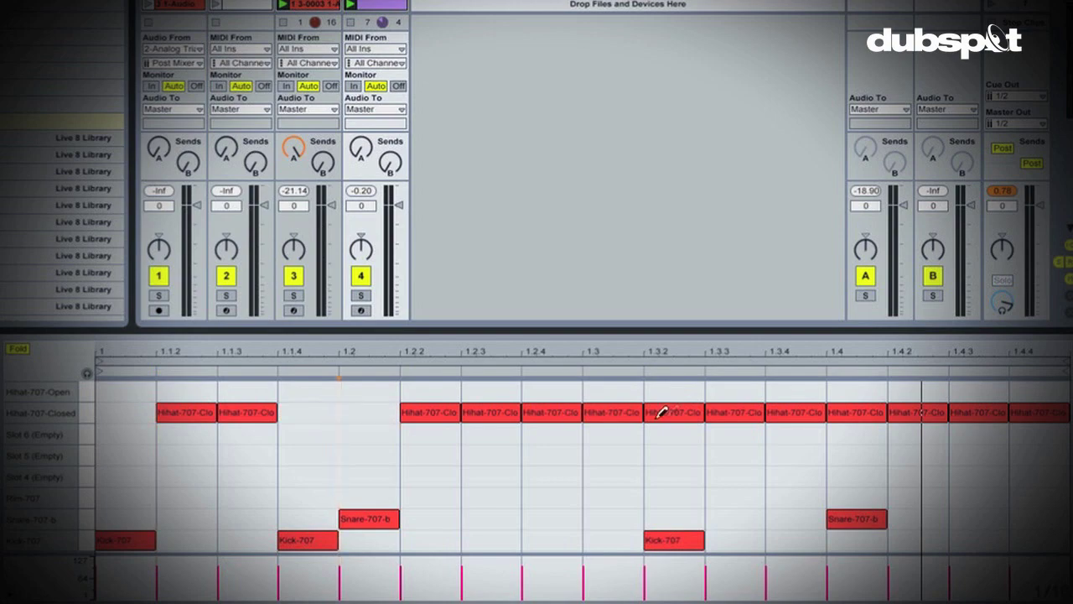
pyautogui.click(662, 412)
pyautogui.click(855, 412)
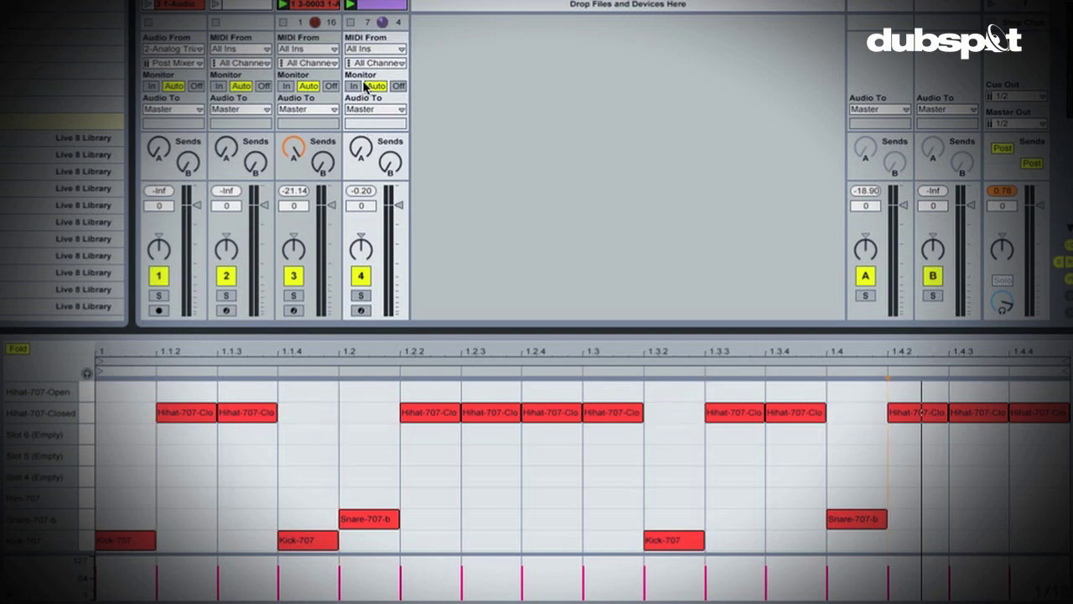
pyautogui.click(1040, 391)
pyautogui.click(1040, 412)
# Rearrange the hits near the bar's end, adding a kick at 1.4.3, and duplicate the bar into bar 2
pyautogui.click(1039, 390)
pyautogui.click(1039, 412)
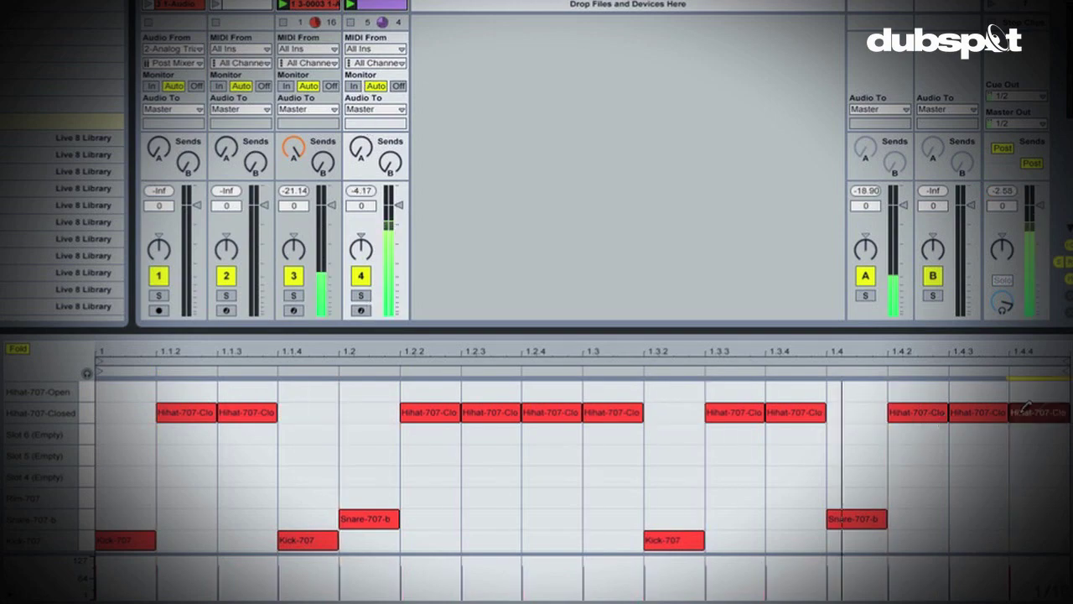
pyautogui.click(978, 539)
pyautogui.click(978, 413)
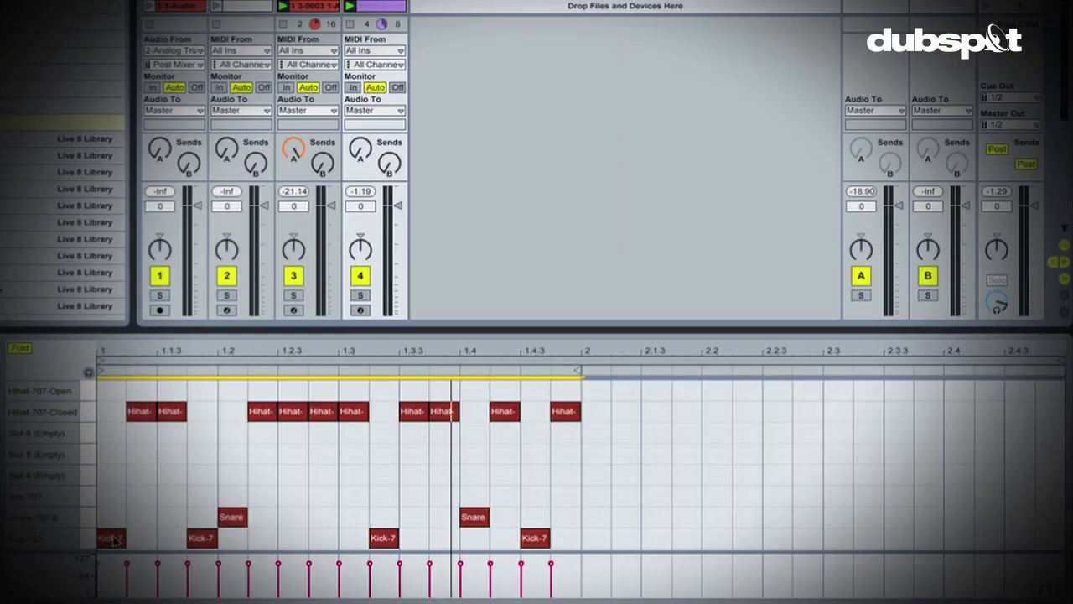
pyautogui.hotkey('ctrl', 'd')
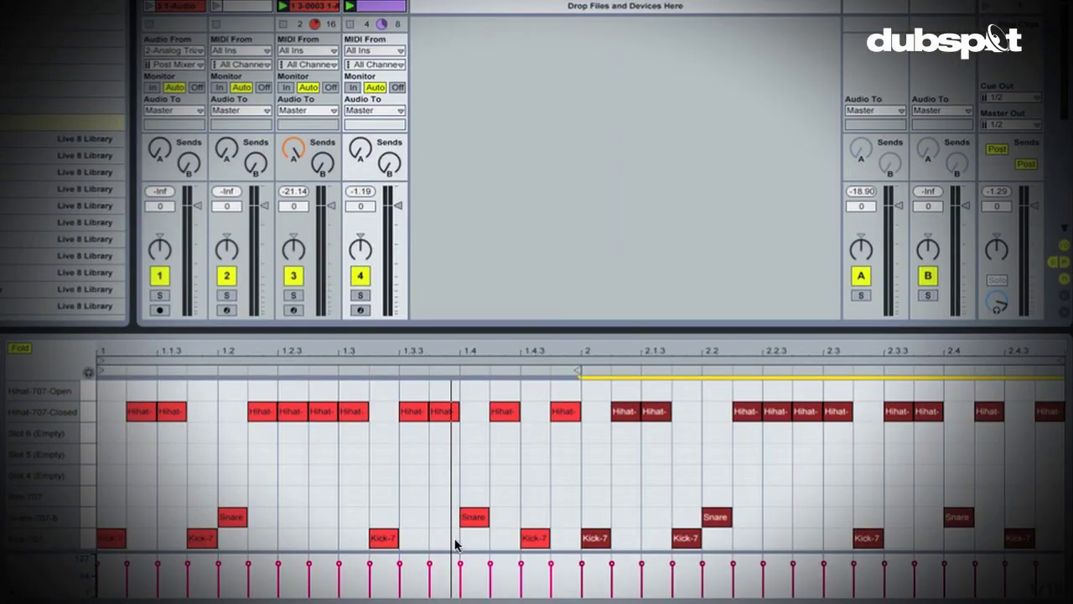
# Replace the 1.4.3 kick with a hihat, lower the hihat velocities, and play the beat
pyautogui.click(536, 538)
pyautogui.click(534, 410)
pyautogui.press('space')
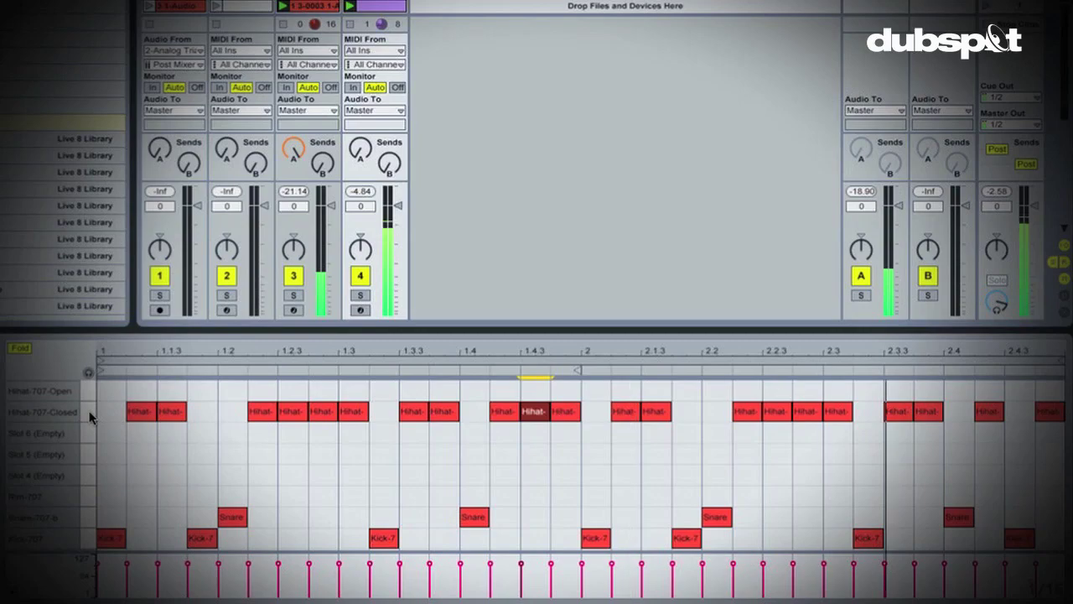
pyautogui.click(126, 505)
pyautogui.press('space')
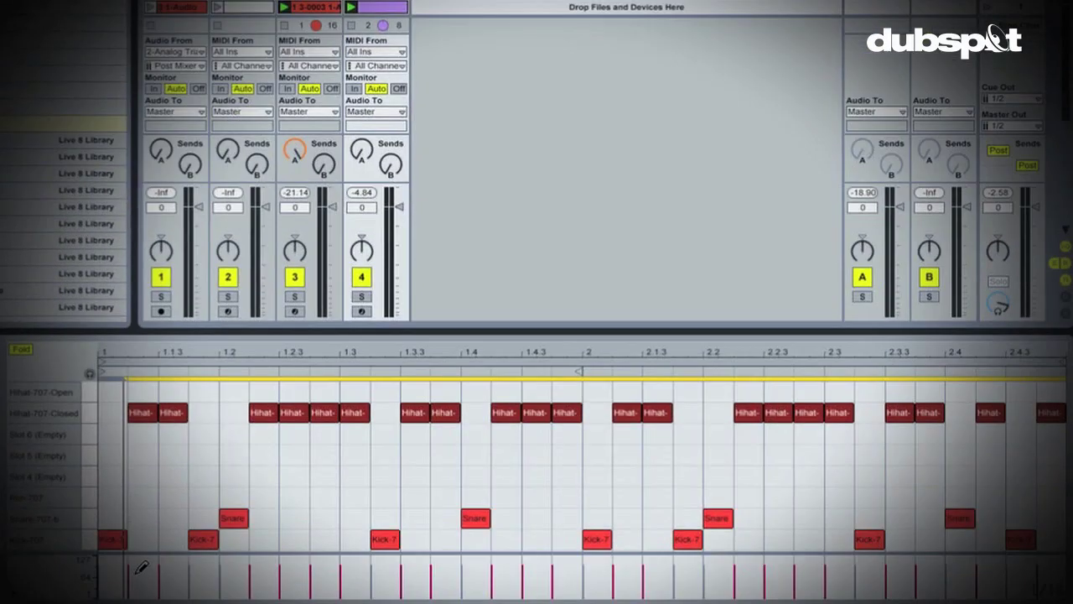
pyautogui.moveTo(137, 568); pyautogui.dragTo(1014, 564)
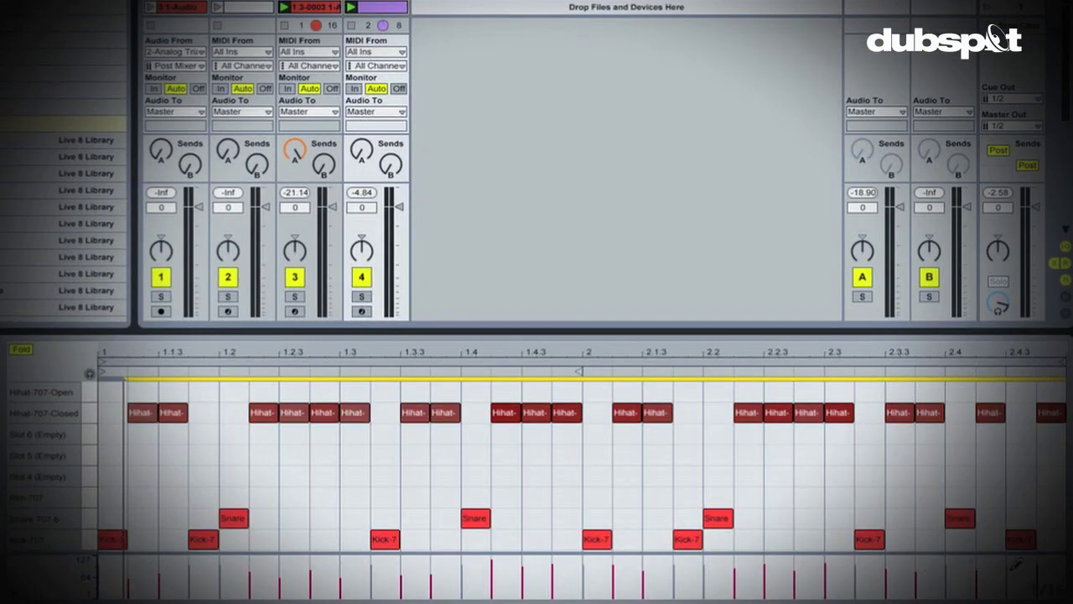
pyautogui.press('space')
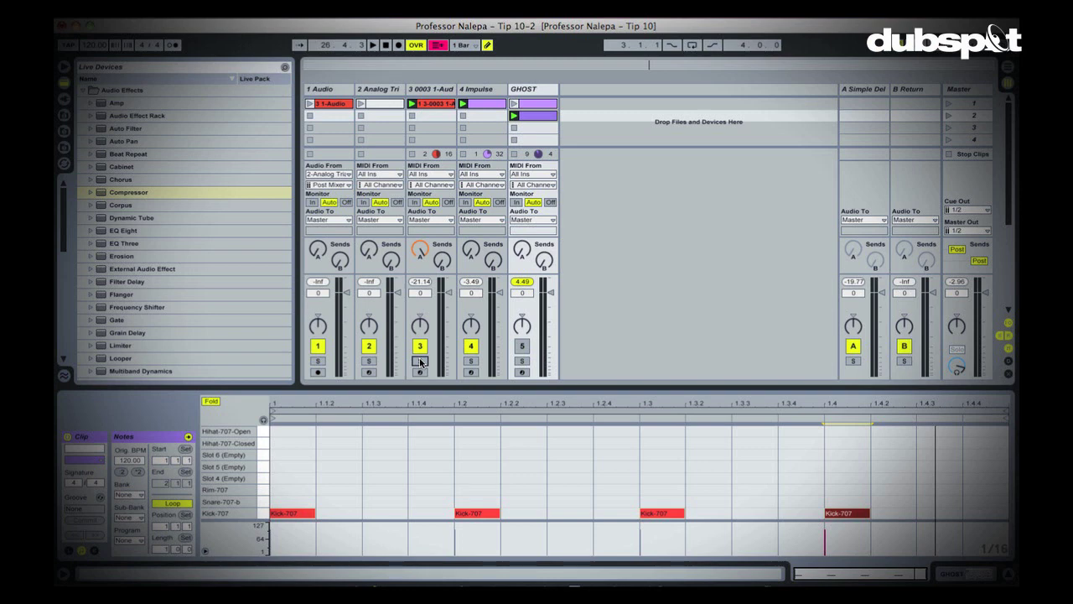
# Start the set playing and launch the TAL-BassLine track's clip
pyautogui.press('space')
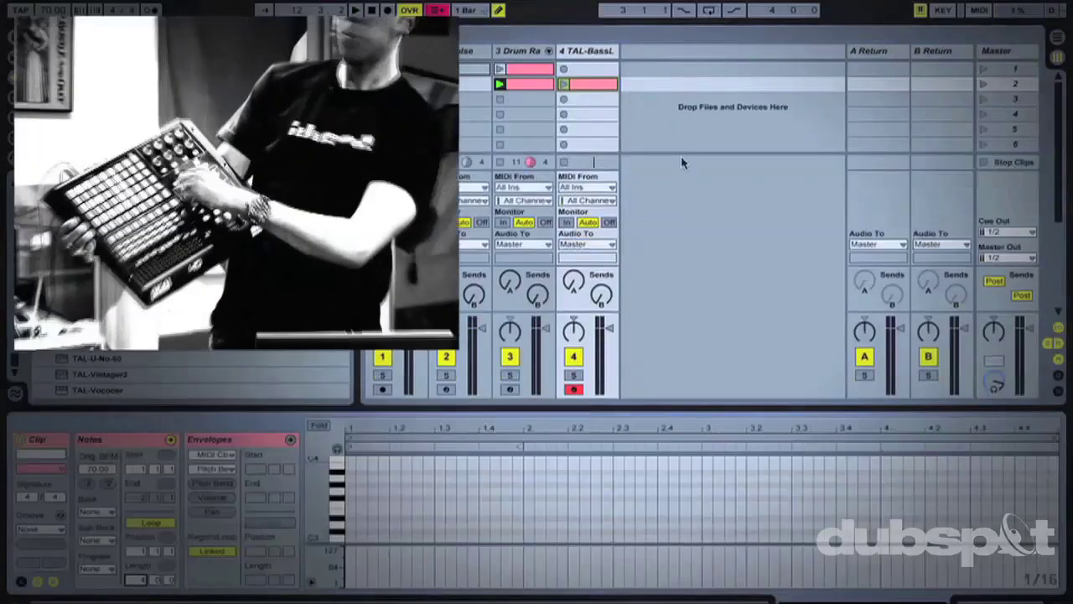
pyautogui.click(564, 85)
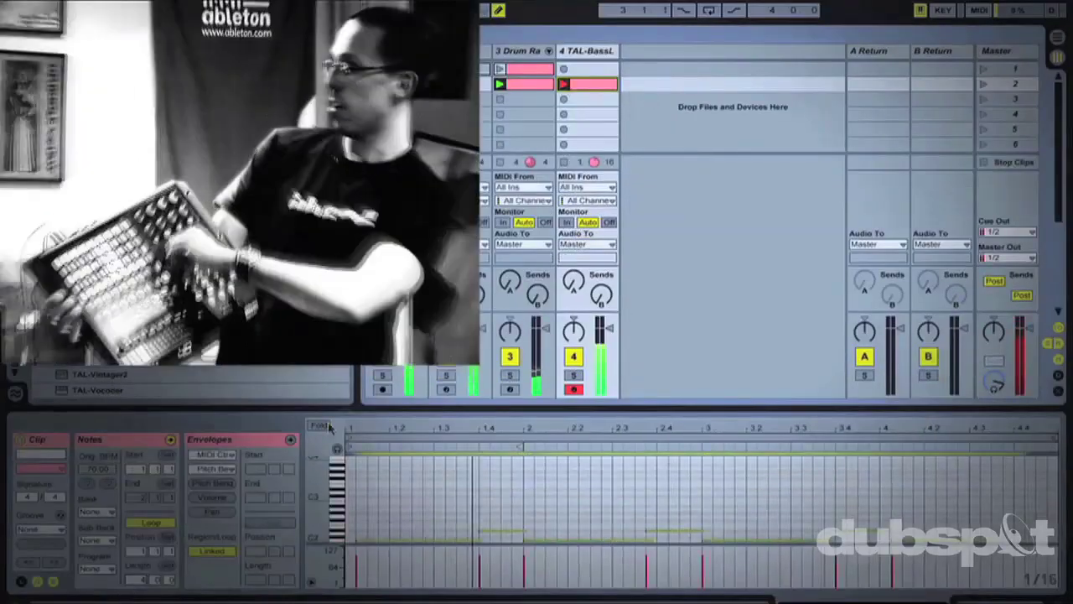